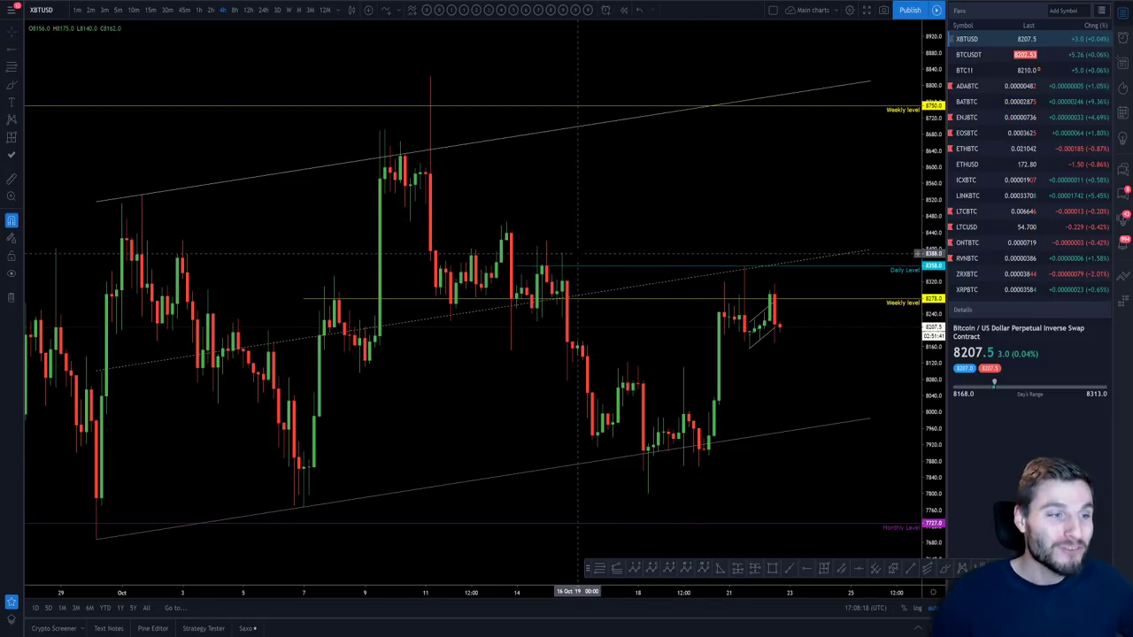
# Step: View the XBTUSD chart on the 1-hour timeframe and return it to the 4-hour timeframe
pyautogui.moveTo(673, 203); pyautogui.dragTo(677, 203)
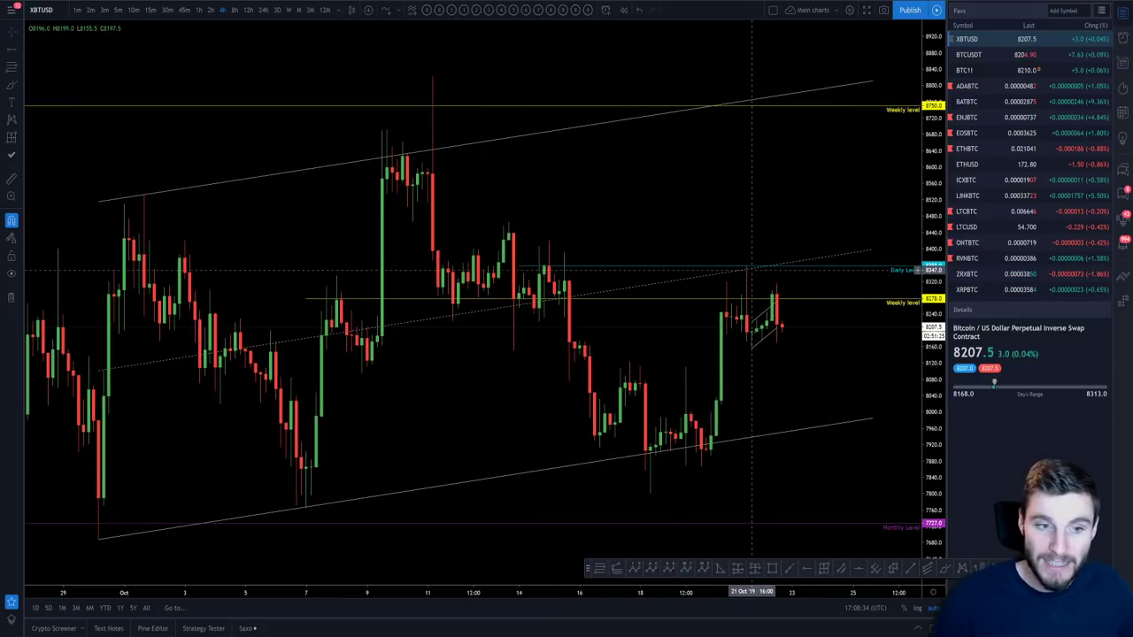
pyautogui.moveTo(747, 272); pyautogui.dragTo(749, 270)
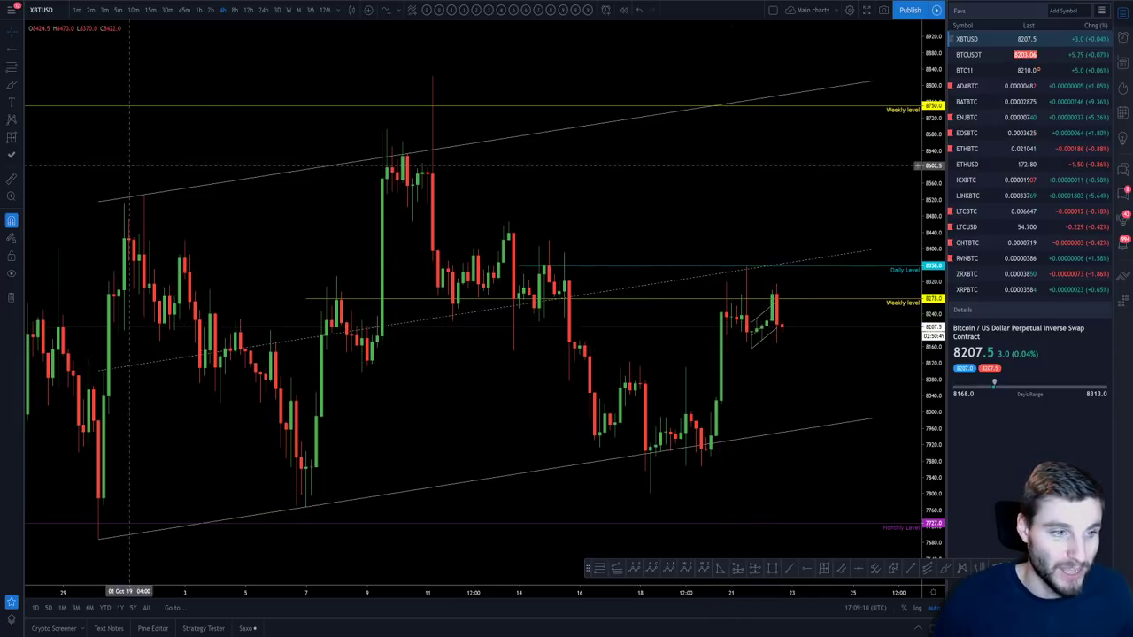
pyautogui.click(200, 11)
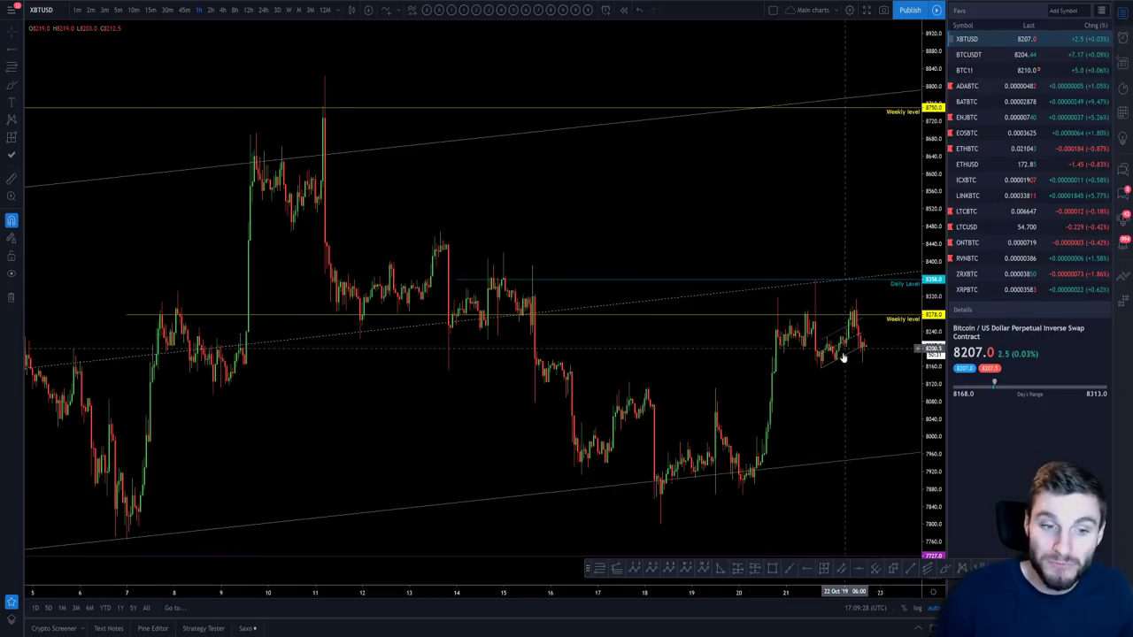
pyautogui.scroll(-5, 847, 352)
pyautogui.click(222, 10)
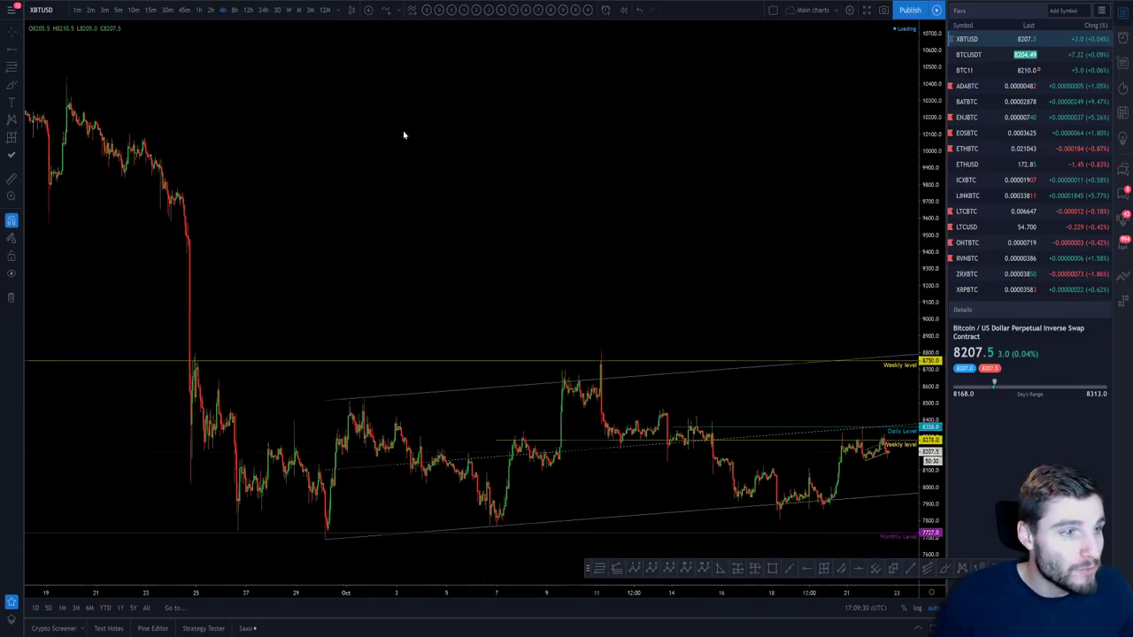
pyautogui.scroll(5, 824, 397)
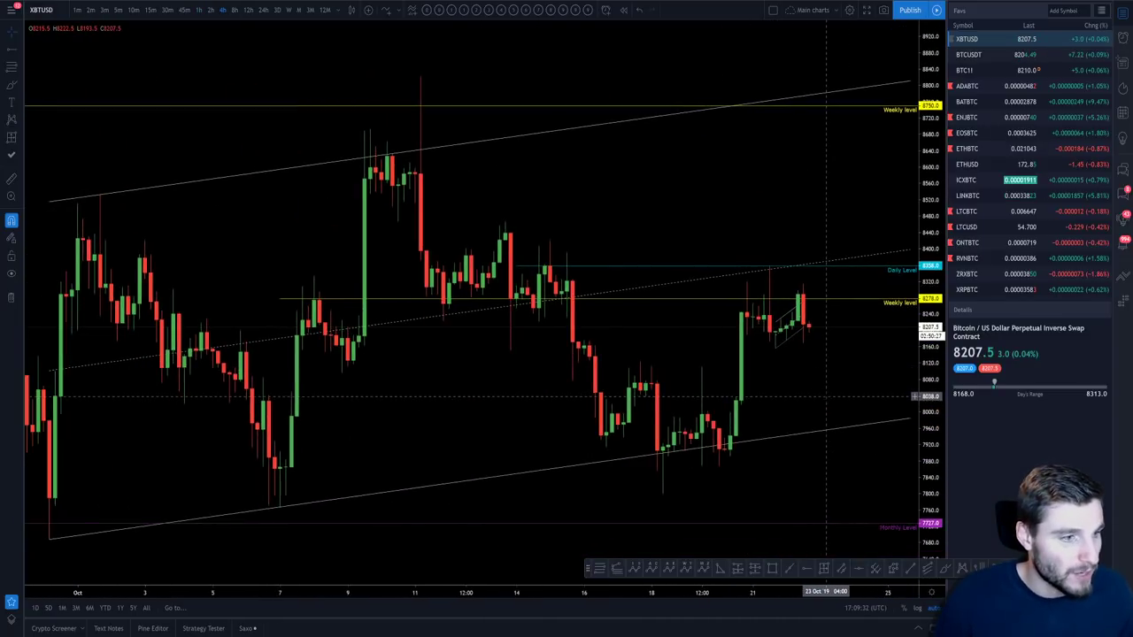
# Step: Measure the rises from the 7 October and 18 October lows with temporary Fib retracements, deleting each one
pyautogui.moveTo(281, 507)
pyautogui.mouseDown()
pyautogui.moveTo(354, 469)
pyautogui.moveTo(412, 276)
pyautogui.mouseUp()
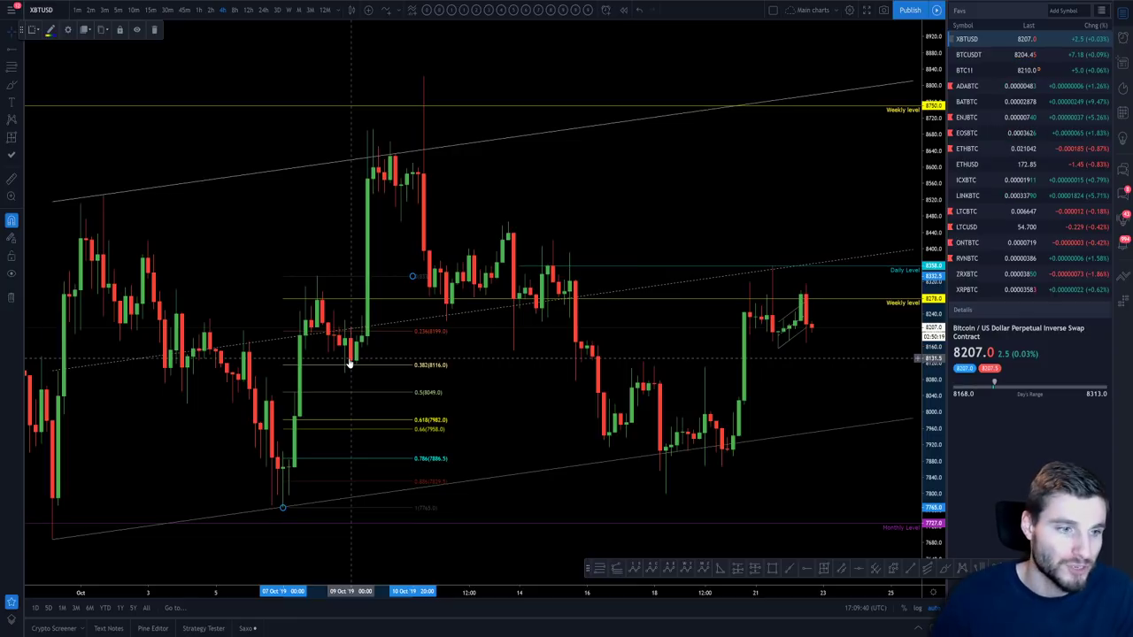
pyautogui.press('Delete')
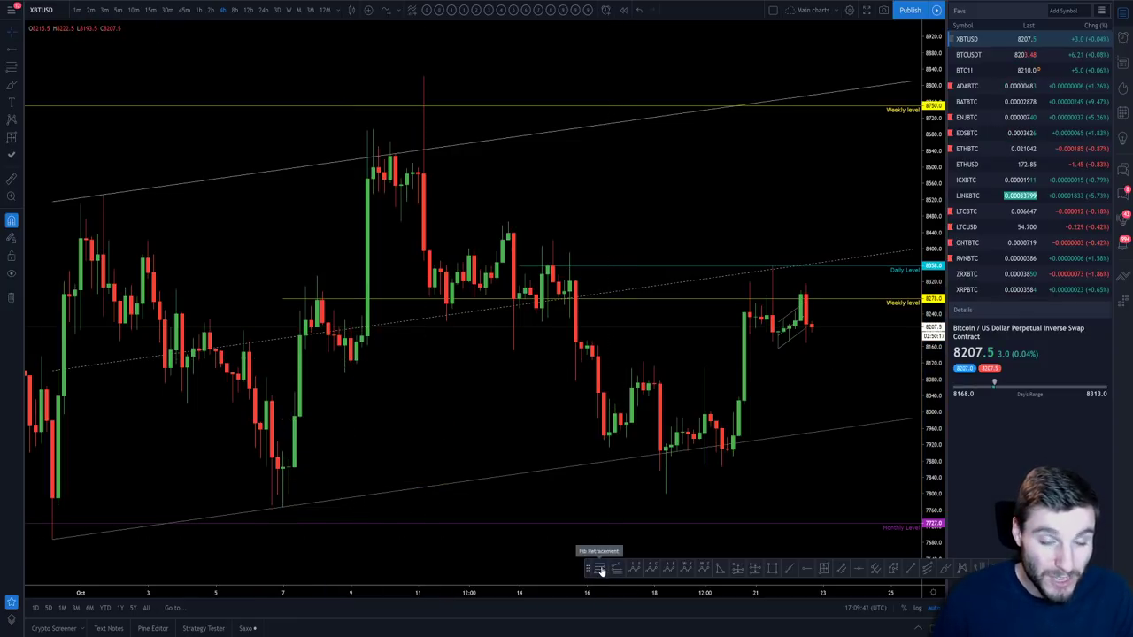
pyautogui.click(600, 570)
pyautogui.moveTo(665, 494)
pyautogui.mouseDown()
pyautogui.moveTo(770, 433)
pyautogui.moveTo(850, 266)
pyautogui.mouseUp()
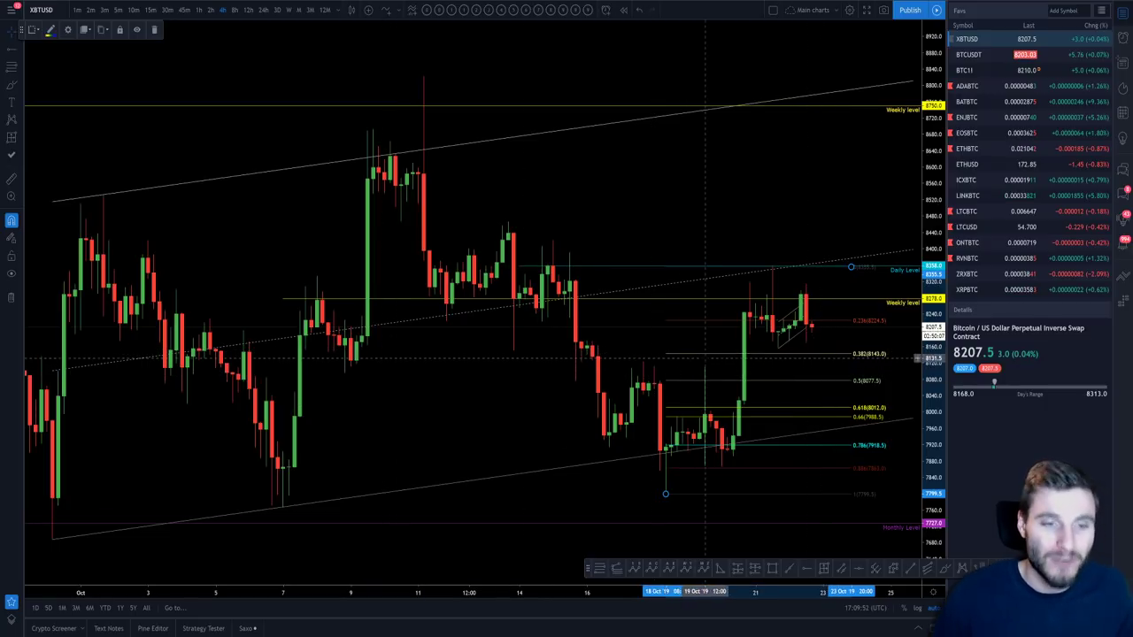
pyautogui.press('Delete')
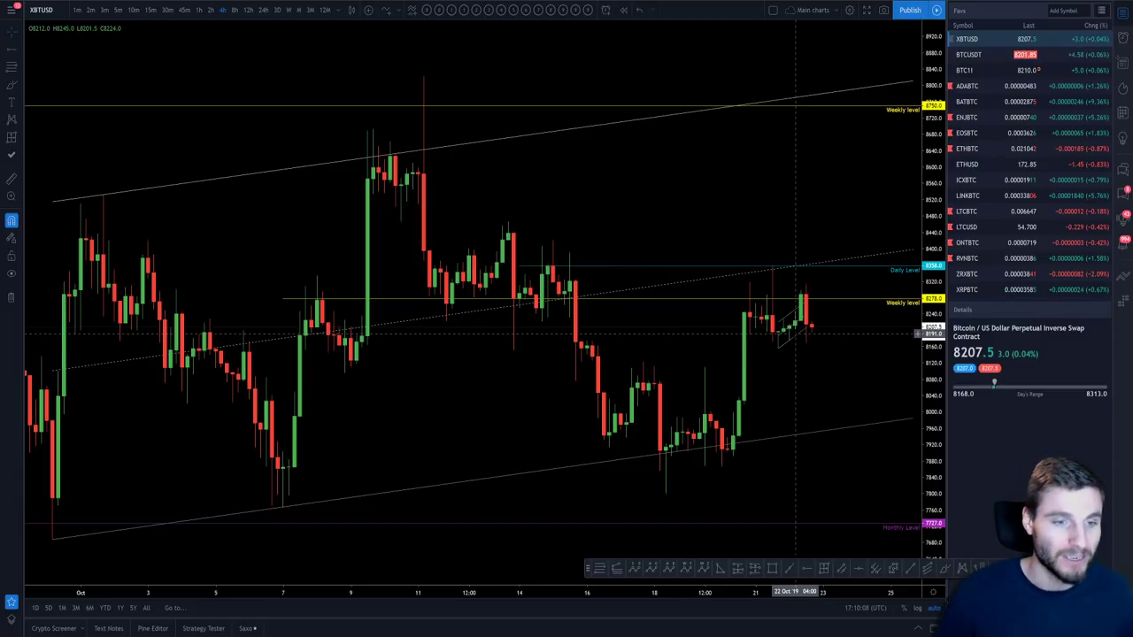
# Step: Switch the chart to the 15-minute timeframe and frame the small rising channel of 21–22 October
pyautogui.moveTo(829, 361); pyautogui.dragTo(842, 363)
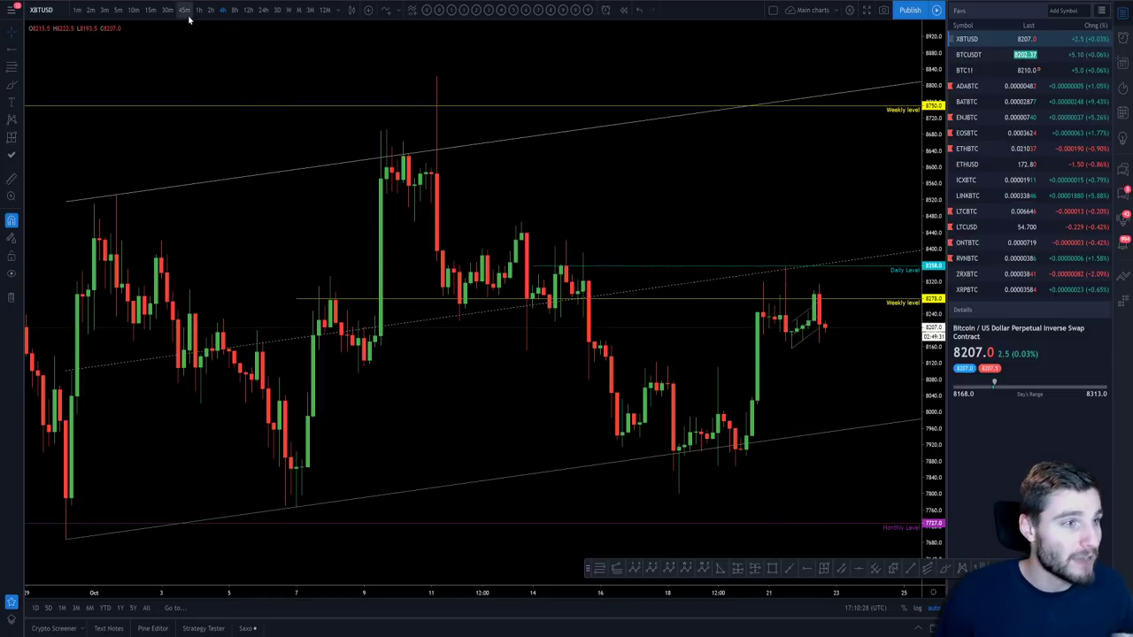
pyautogui.click(150, 9)
pyautogui.scroll(-4, 829, 353)
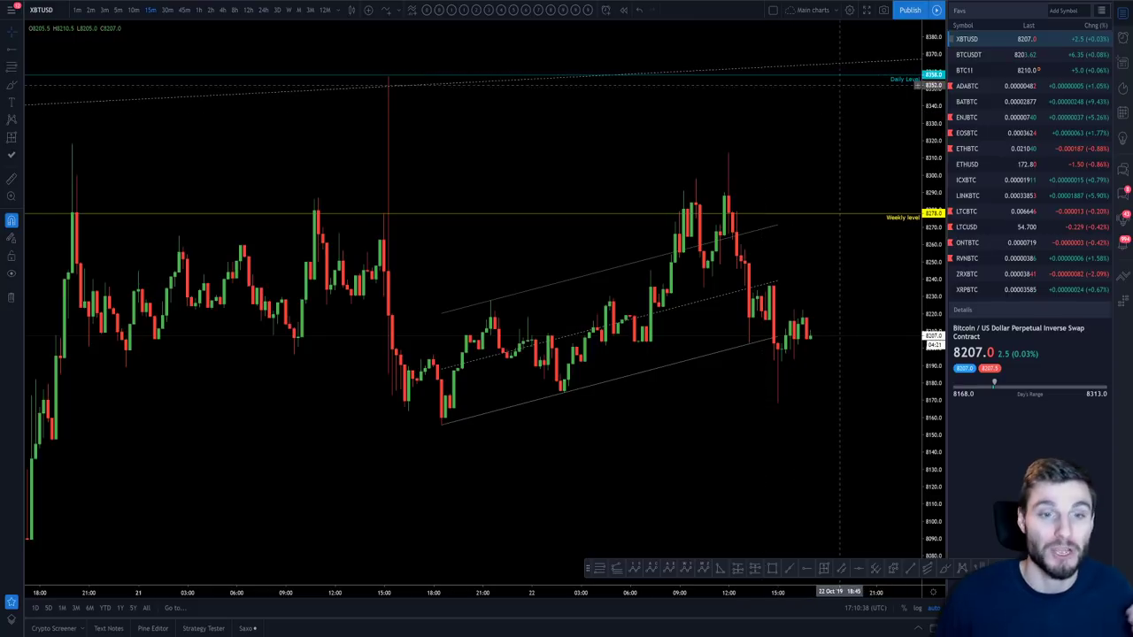
pyautogui.moveTo(424, 369)
pyautogui.mouseDown()
pyautogui.moveTo(442, 369)
pyautogui.moveTo(421, 369)
pyautogui.mouseUp()
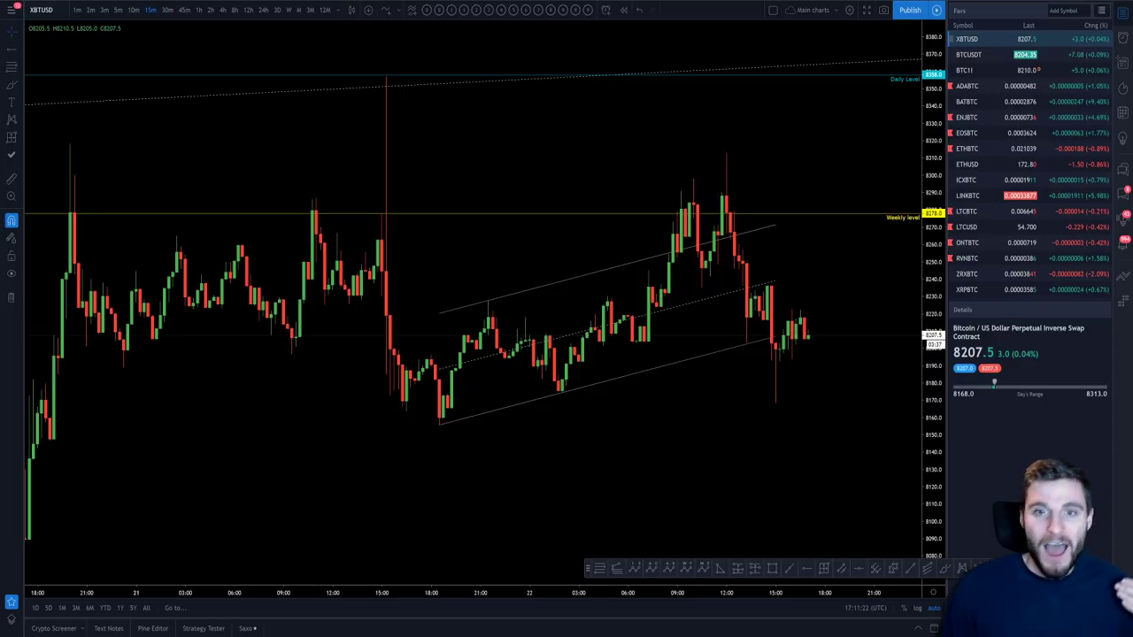
# Step: Switch to the Twitter post on trading odds, highlight "right six times out of ten", and return to the TradingView chart
pyautogui.hotkey('alt', 'Tab')
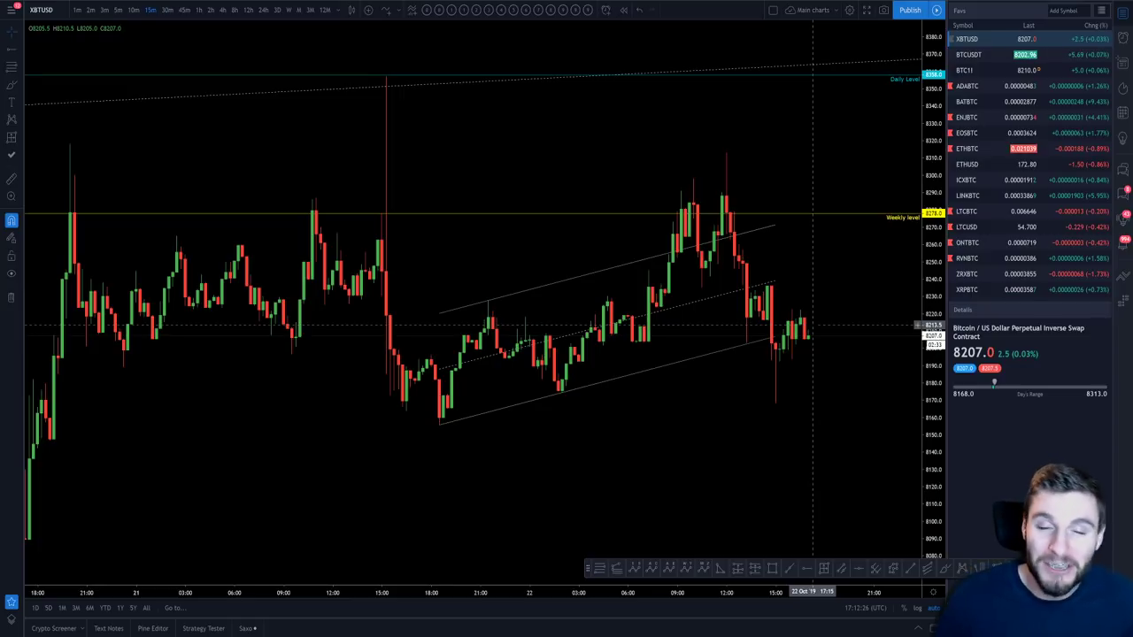
pyautogui.scroll(2, 812, 327)
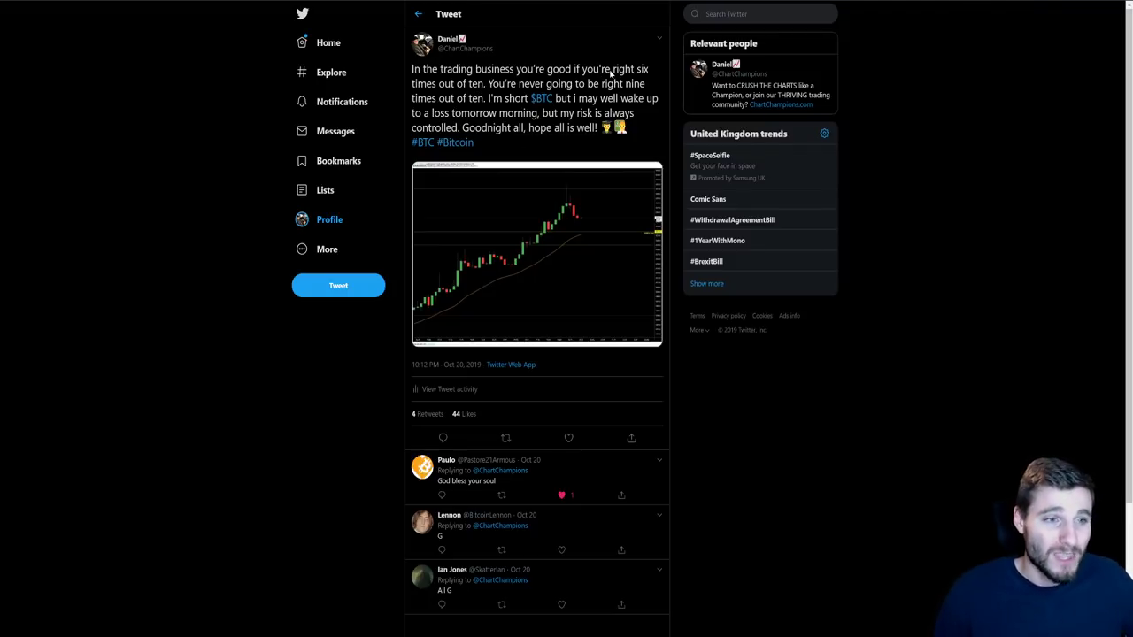
pyautogui.moveTo(612, 71); pyautogui.dragTo(485, 83)
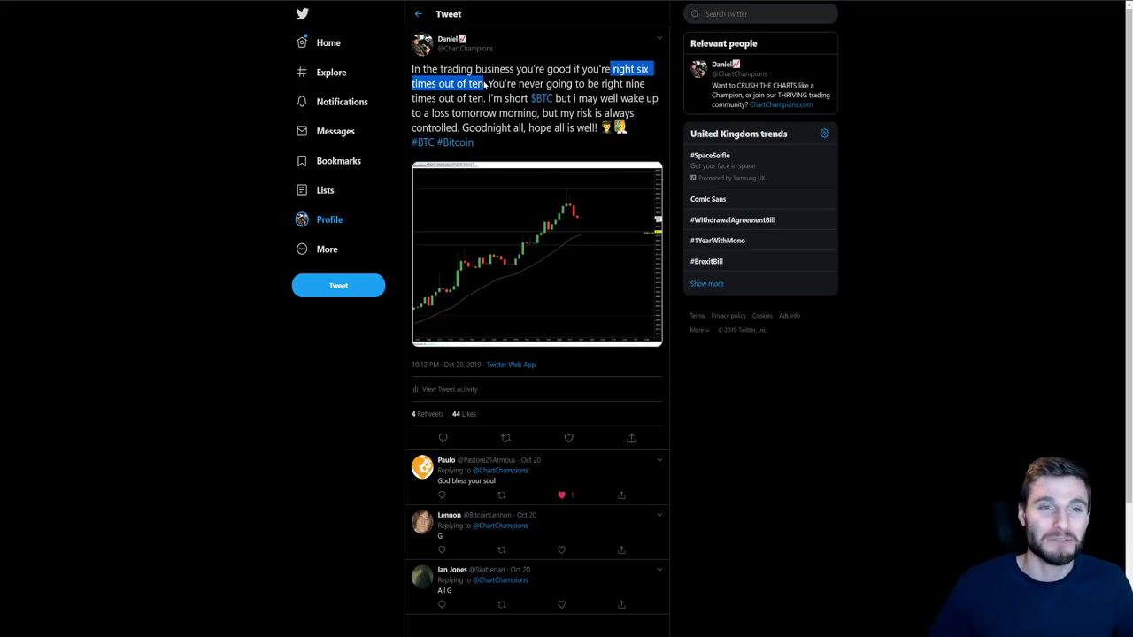
pyautogui.click(222, 177)
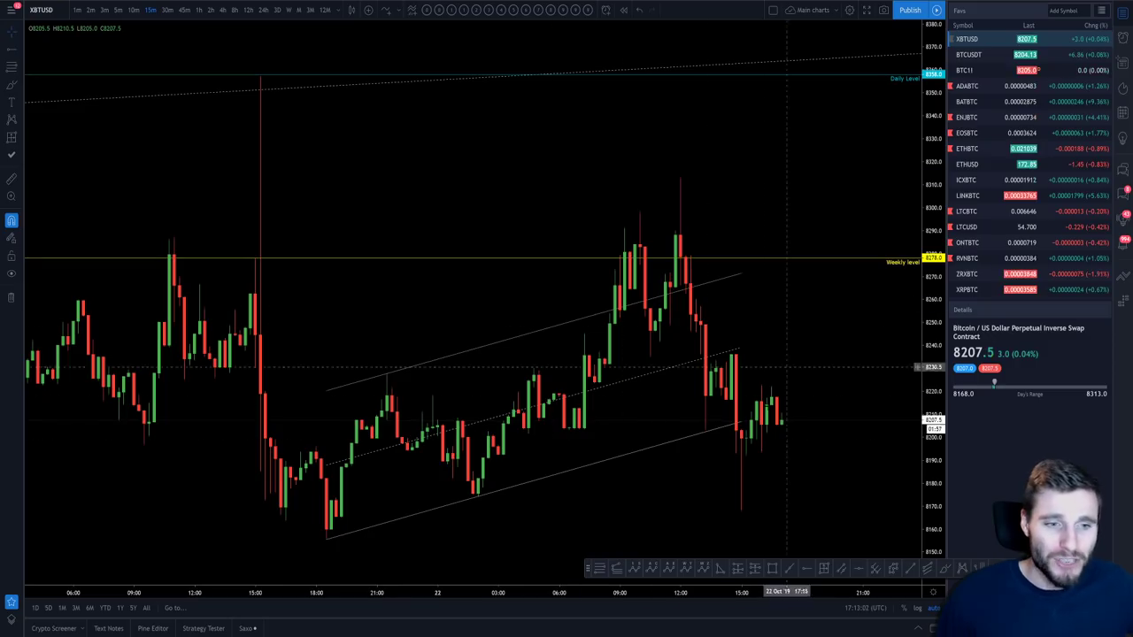
# Step: Examine the 15-minute price action around the small rising channel and its lower boundary on 22 October
pyautogui.moveTo(742, 382); pyautogui.dragTo(782, 389)
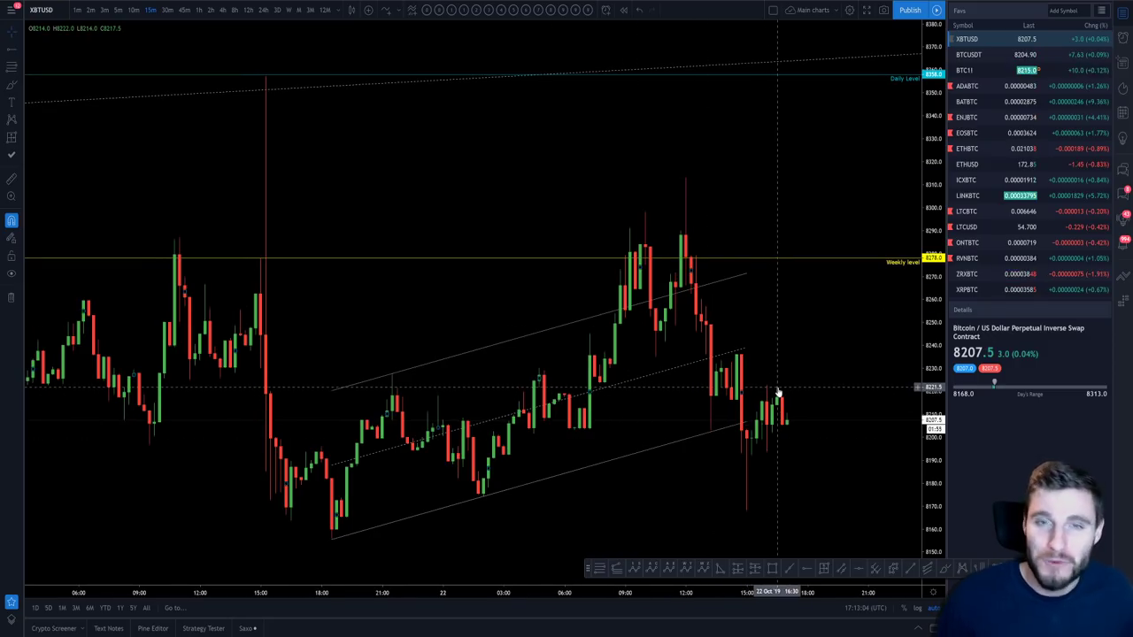
pyautogui.scroll(2, 779, 387)
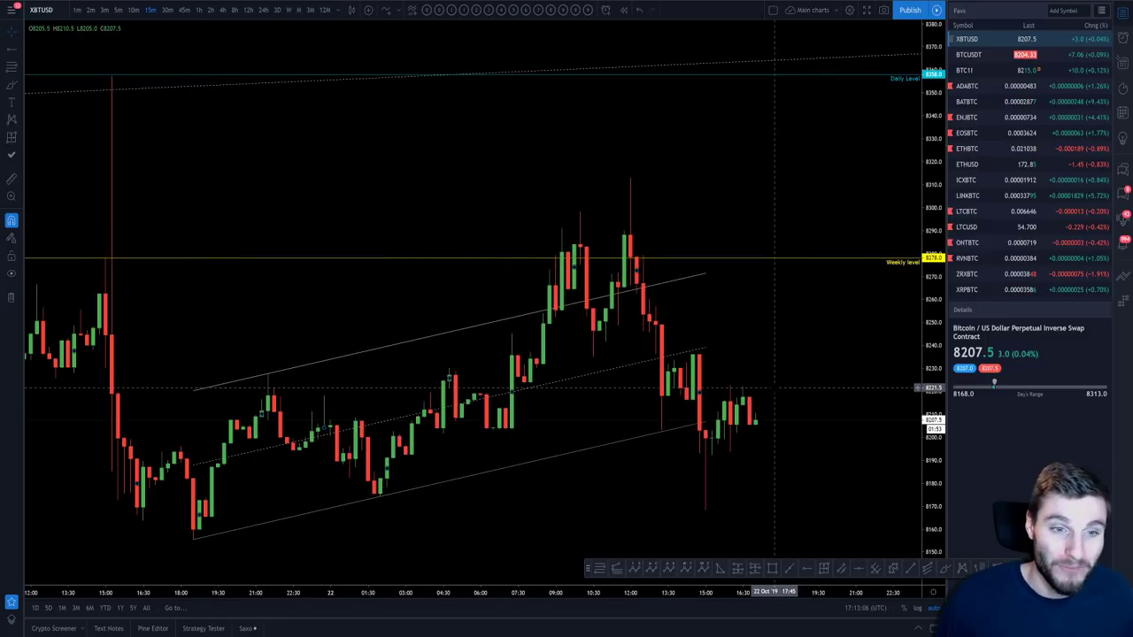
pyautogui.scroll(-5, 775, 386)
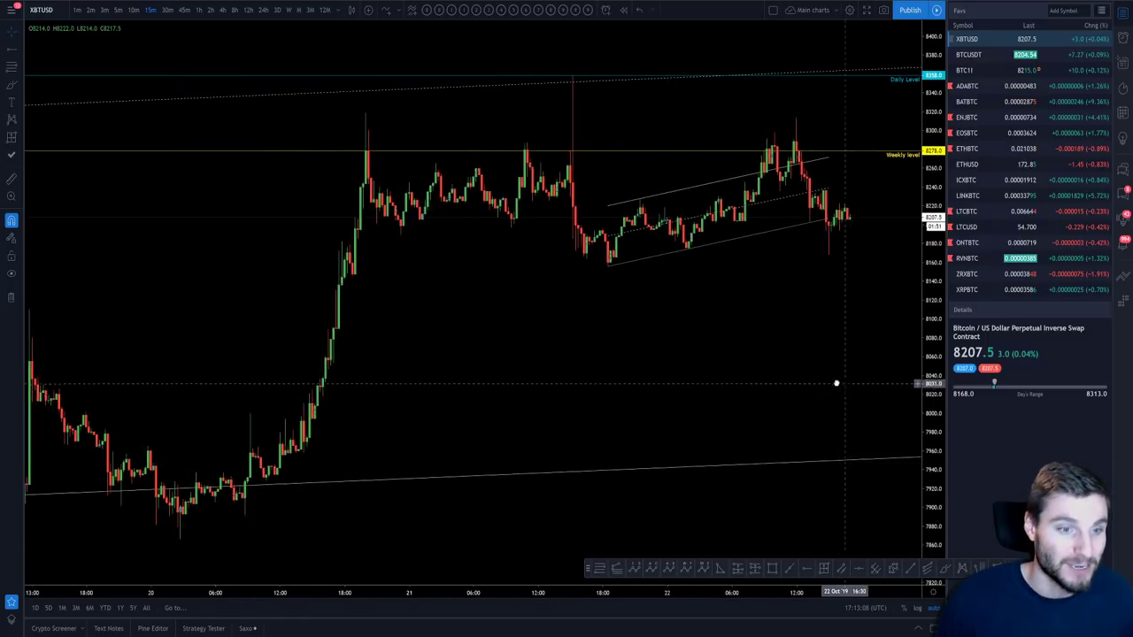
pyautogui.scroll(2, 772, 383)
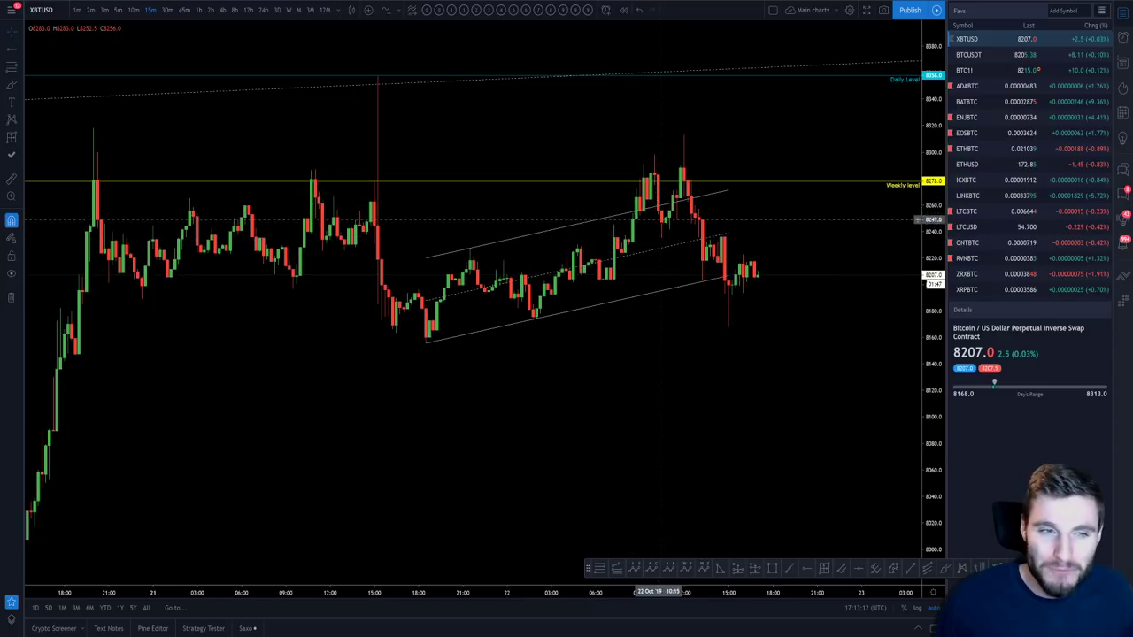
pyautogui.scroll(2, 728, 280)
pyautogui.moveTo(728, 280); pyautogui.dragTo(839, 281)
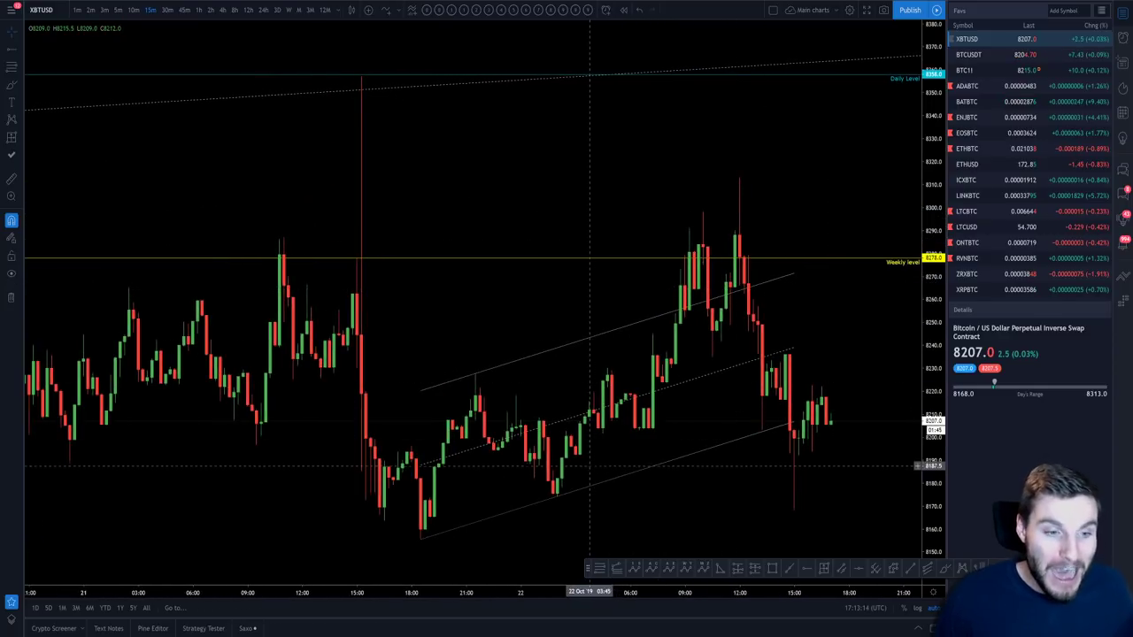
pyautogui.hscroll(3, 647, 380)
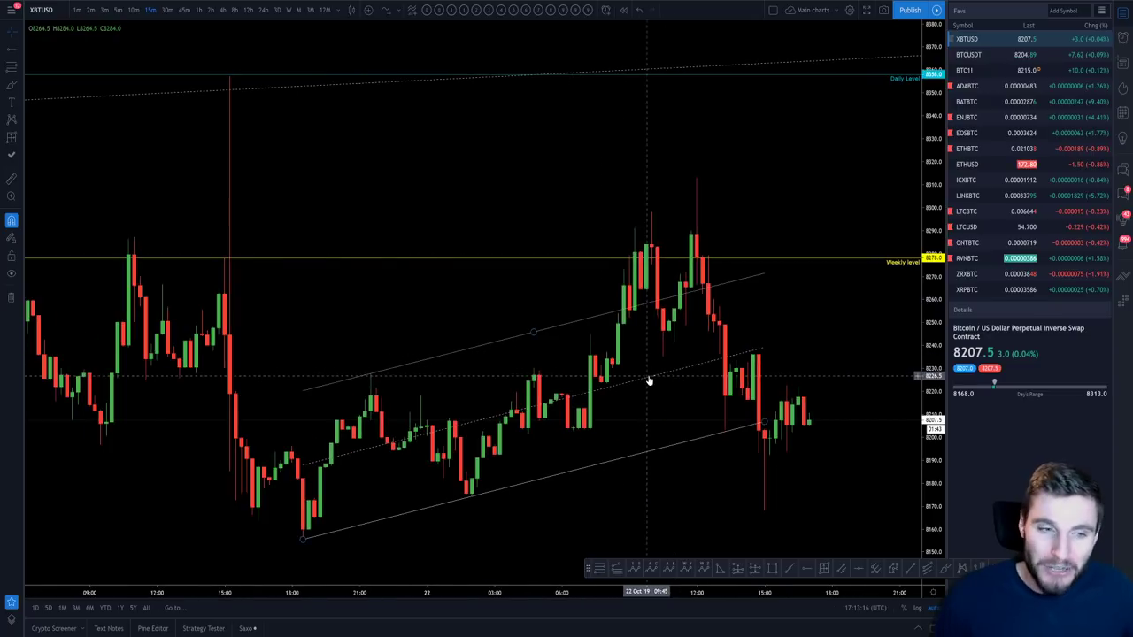
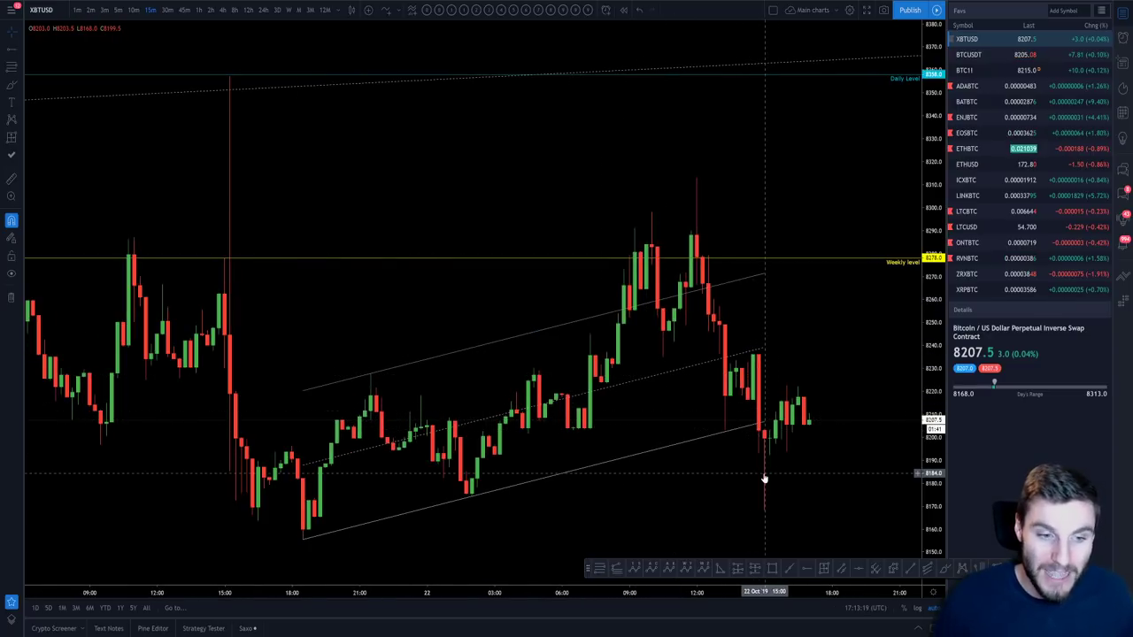
pyautogui.scroll(3, 770, 417)
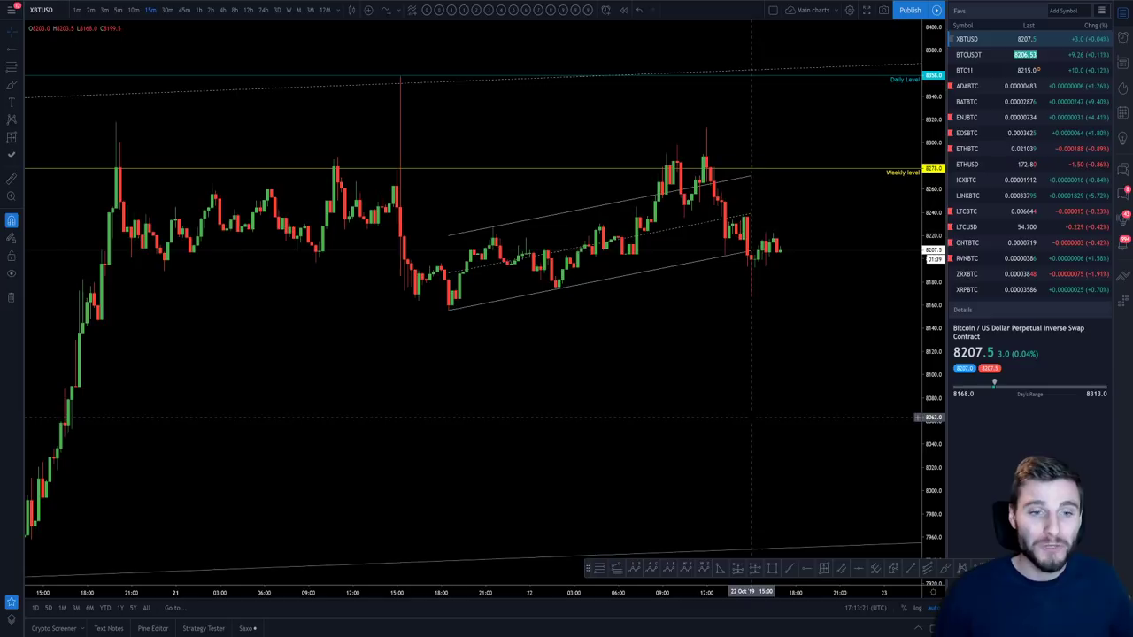
# Step: Switch the chart back to the 4-hour timeframe and frame the recent October price action
pyautogui.scroll(-3, 786, 423)
pyautogui.click(222, 10)
pyautogui.scroll(3, 655, 399)
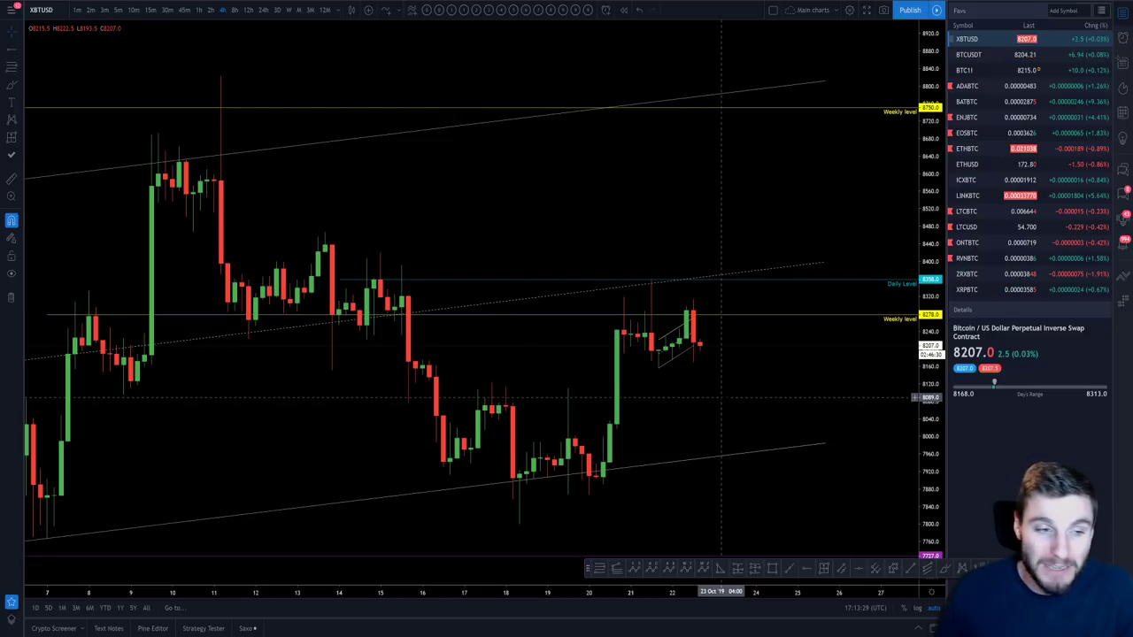
# Step: Draw a Fib retracement from the 18 October low at 7799.5 up to the recent high near the Daily Level, and undo it
pyautogui.click(593, 571)
pyautogui.click(522, 524)
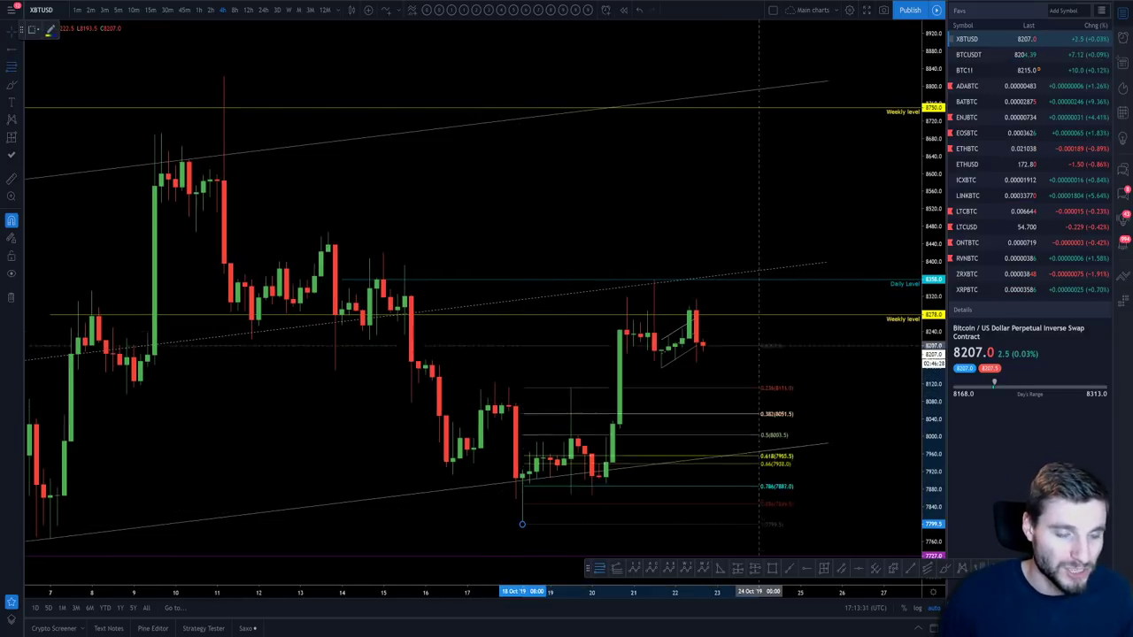
pyautogui.click(771, 280)
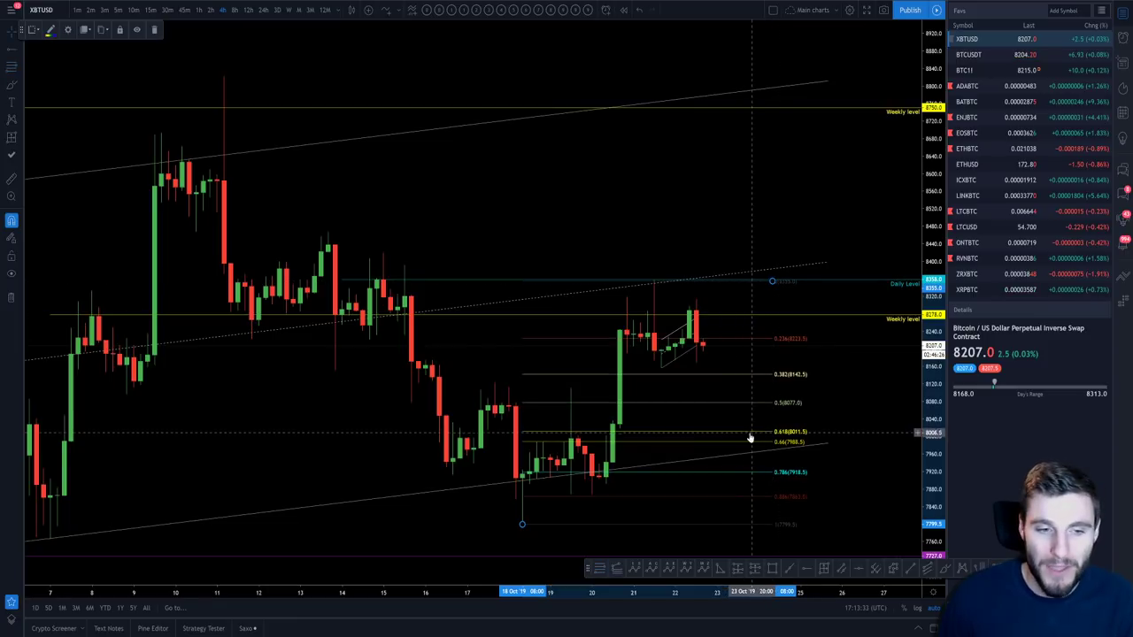
pyautogui.hotkey('ctrl', 'z')
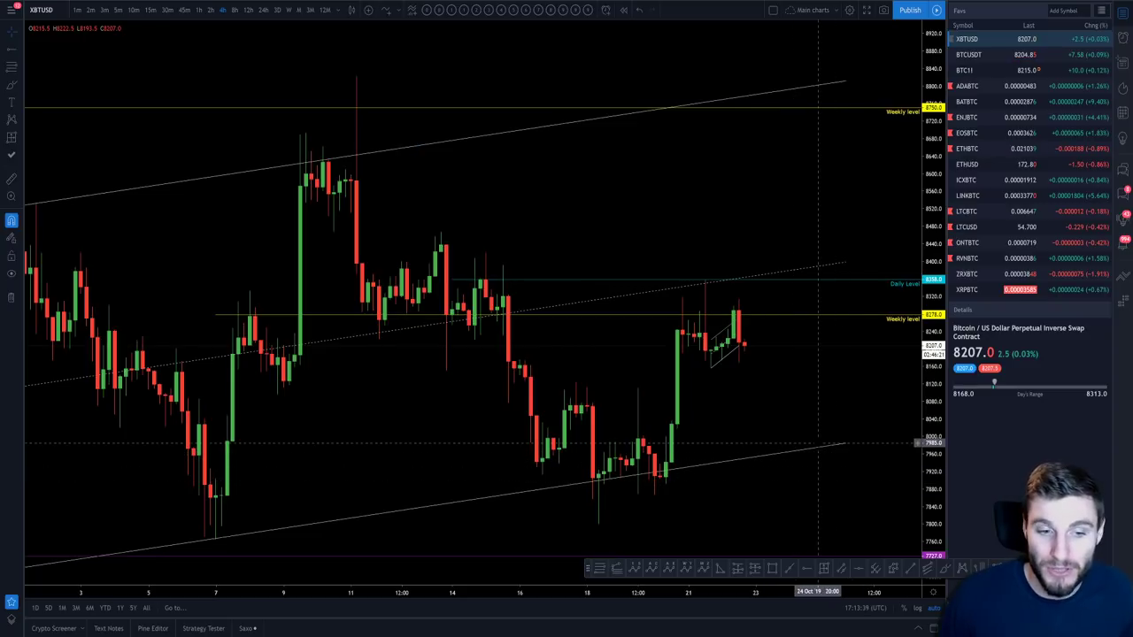
# Step: Examine the 4-hour price action within the large rising channel against the daily, weekly and monthly levels
pyautogui.moveTo(818, 473); pyautogui.dragTo(857, 483)
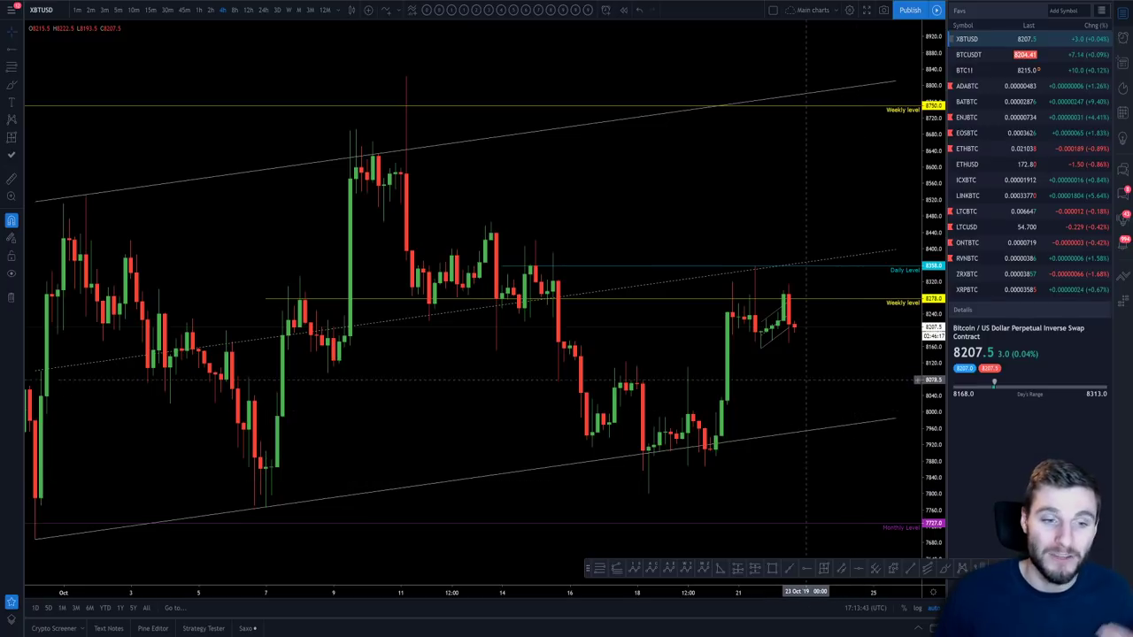
pyautogui.moveTo(823, 354); pyautogui.dragTo(759, 345)
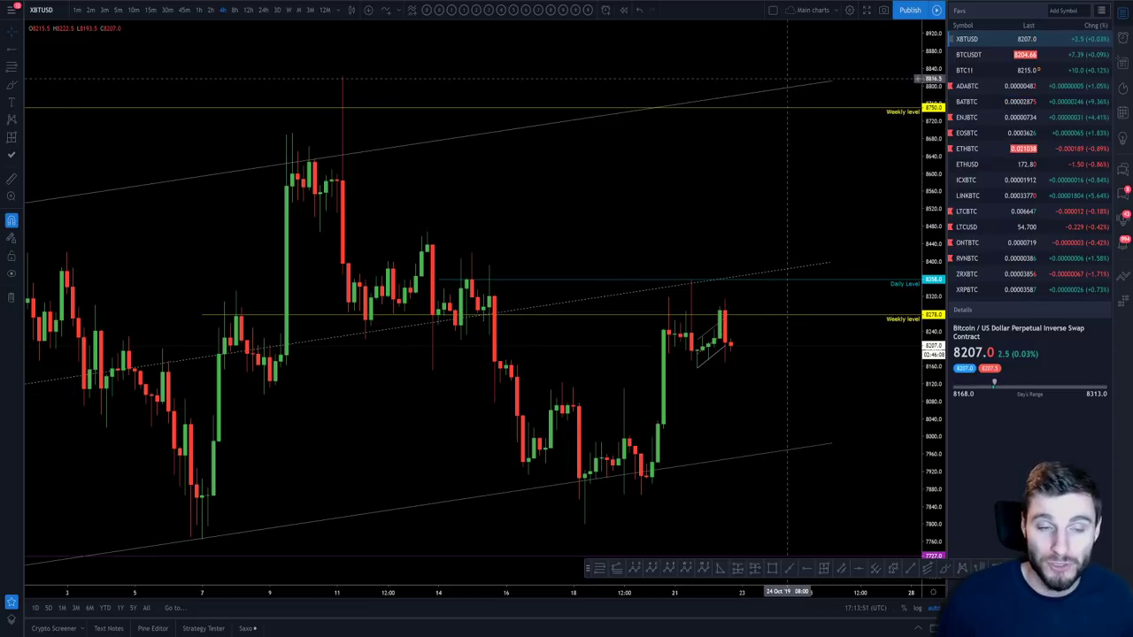
pyautogui.scroll(-1, 337, 434)
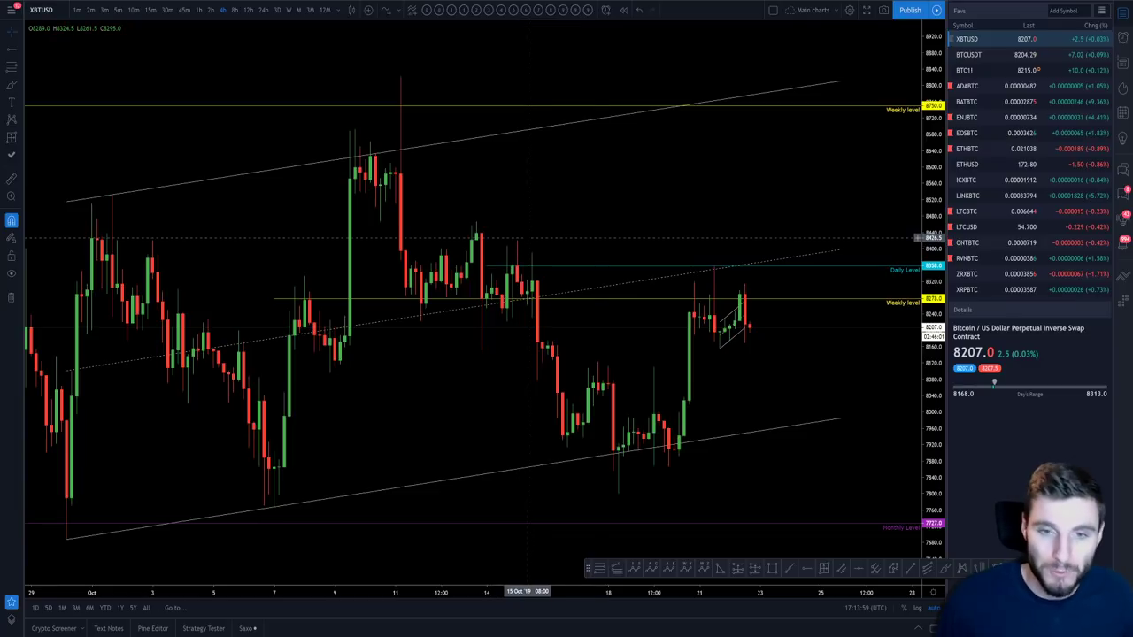
pyautogui.hscroll(-3, 672, 232)
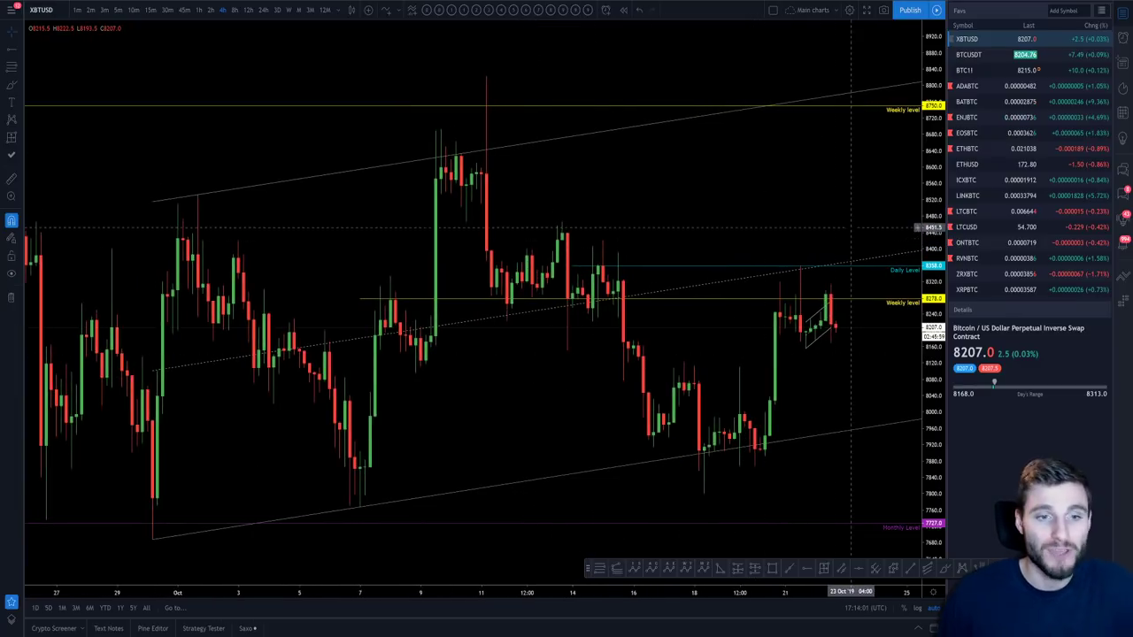
pyautogui.hscroll(1, 832, 132)
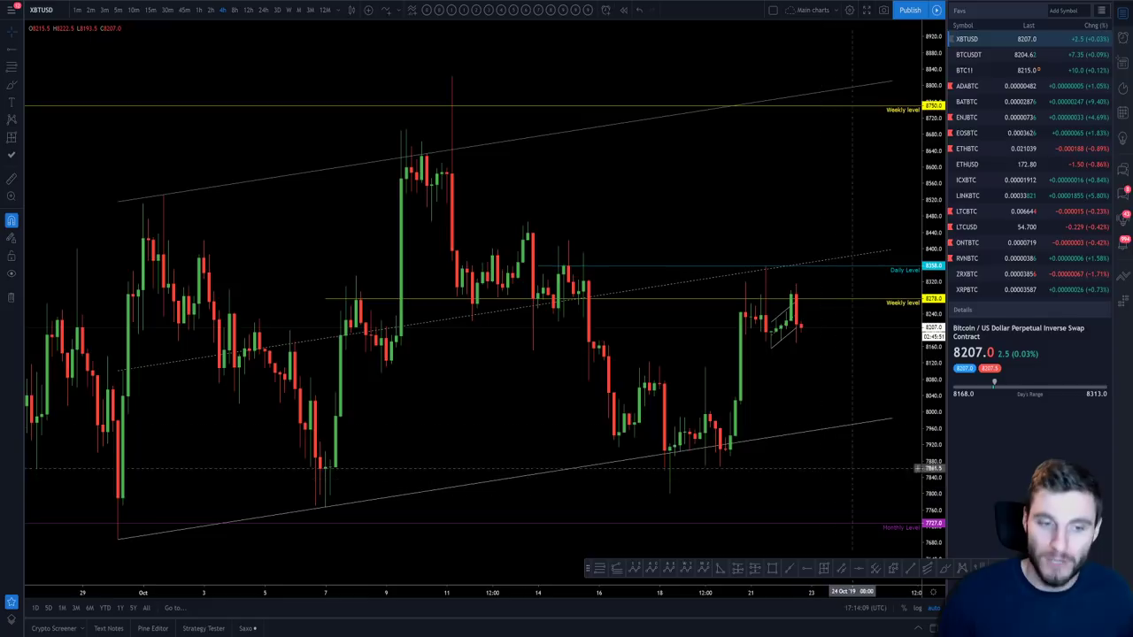
pyautogui.hscroll(-1, 866, 471)
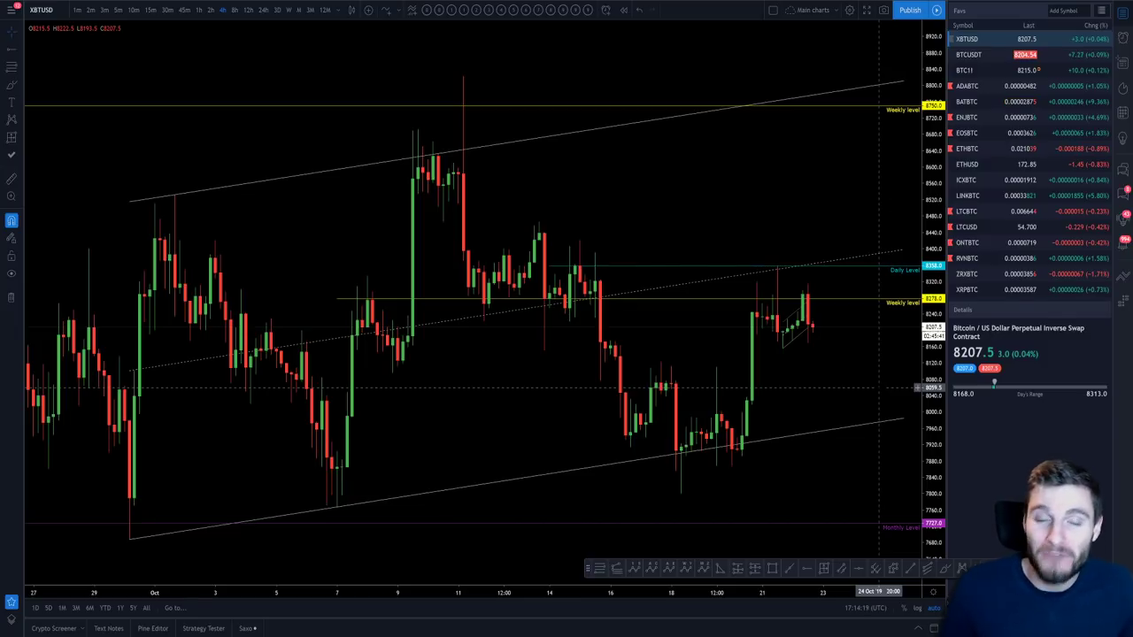
pyautogui.moveTo(721, 354); pyautogui.dragTo(715, 354)
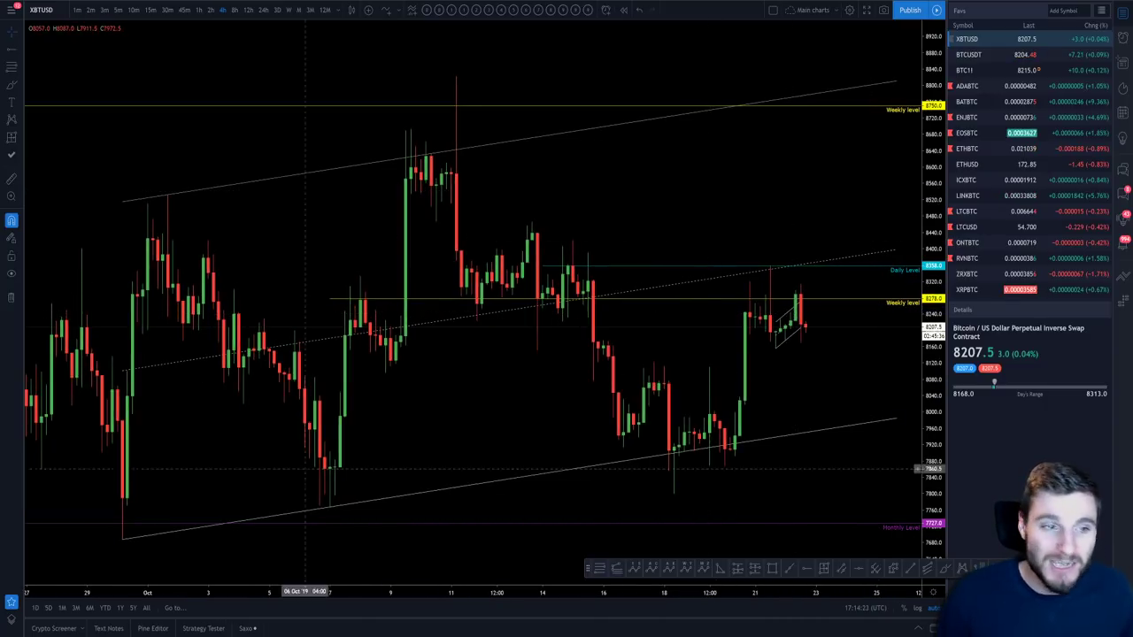
# Step: Compare the XBTUSD 4-hour rising channel with the late-September drop that precedes it
pyautogui.scroll(-4, 301, 347)
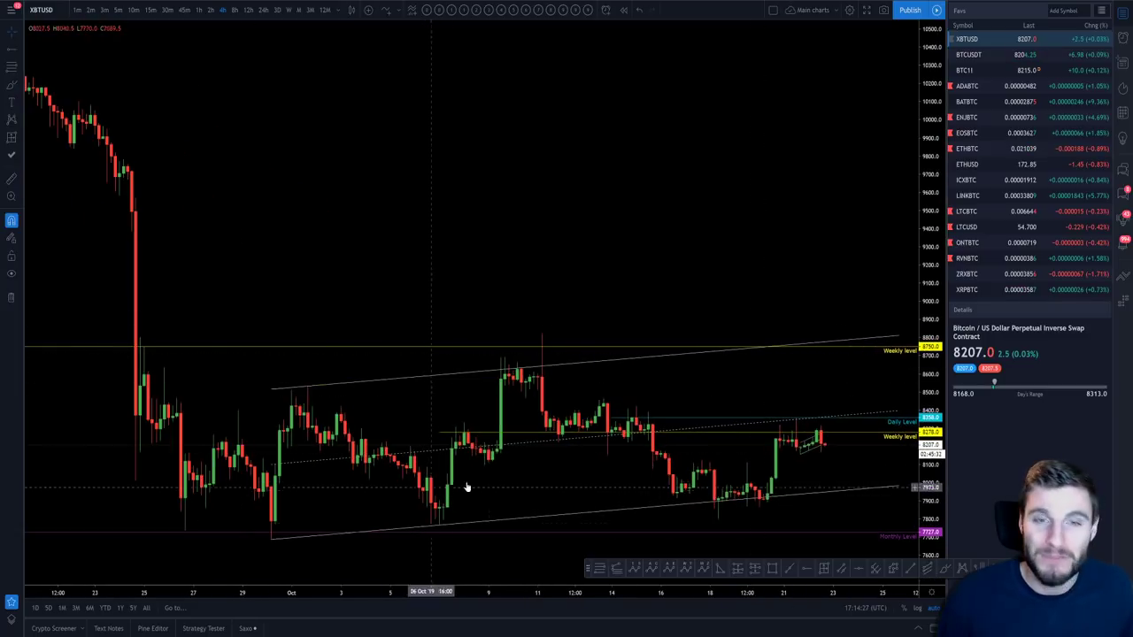
pyautogui.scroll(3, 508, 480)
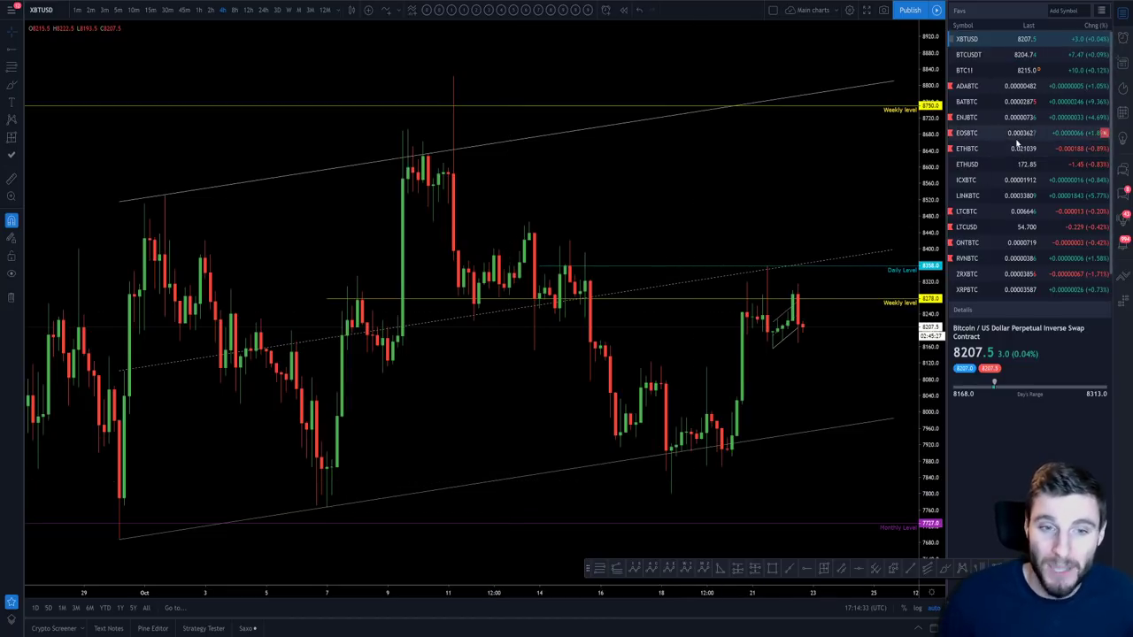
# Step: Examine the recent ETHBTC decline towards its Daily Level on the 4-hour chart, and return to the XBTUSD chart
pyautogui.click(1018, 148)
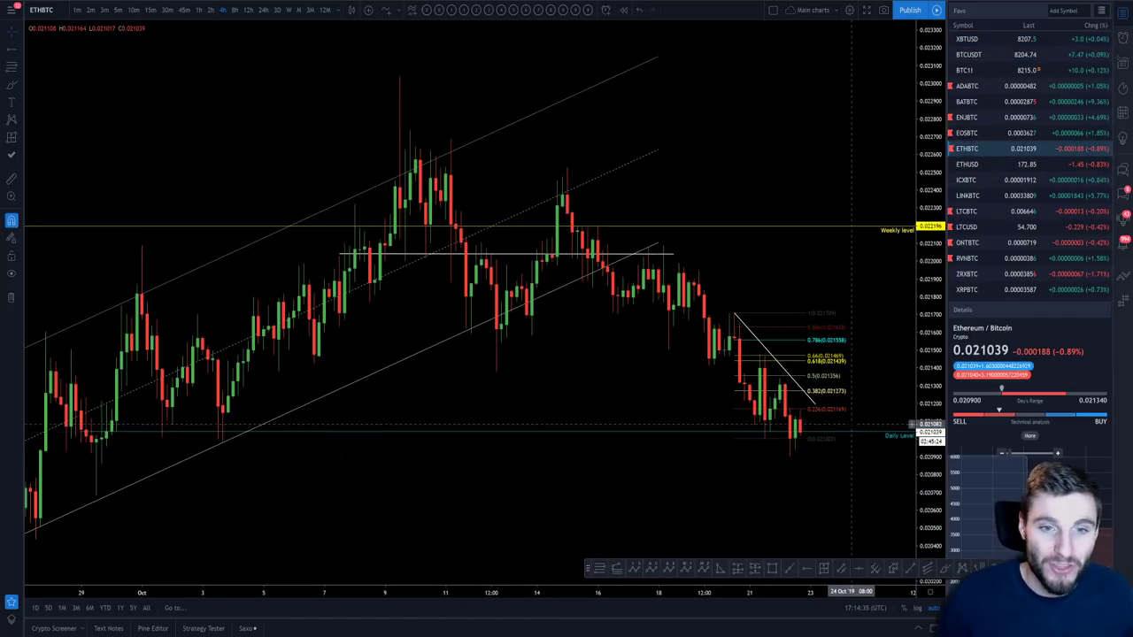
pyautogui.scroll(2, 816, 442)
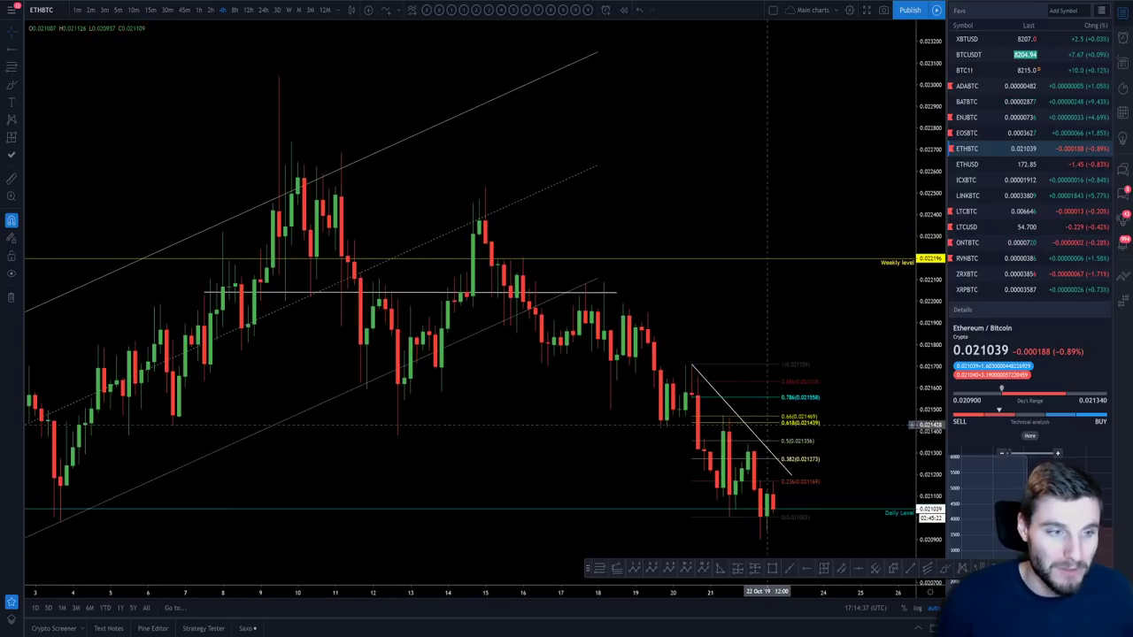
pyautogui.click(1002, 44)
pyautogui.scroll(-3, 736, 221)
pyautogui.hscroll(2, 753, 222)
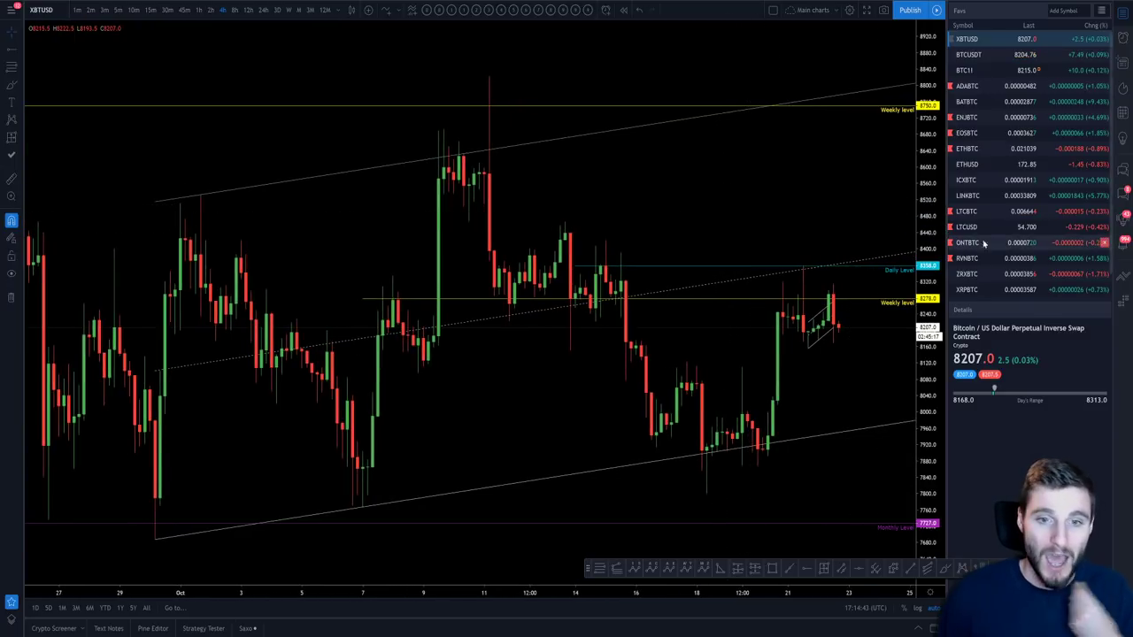
# Step: Open the MATICBTC chart on the 1-hour timeframe and examine the triangle breakout with its long position
pyautogui.scroll(-2, 981, 246)
pyautogui.click(979, 280)
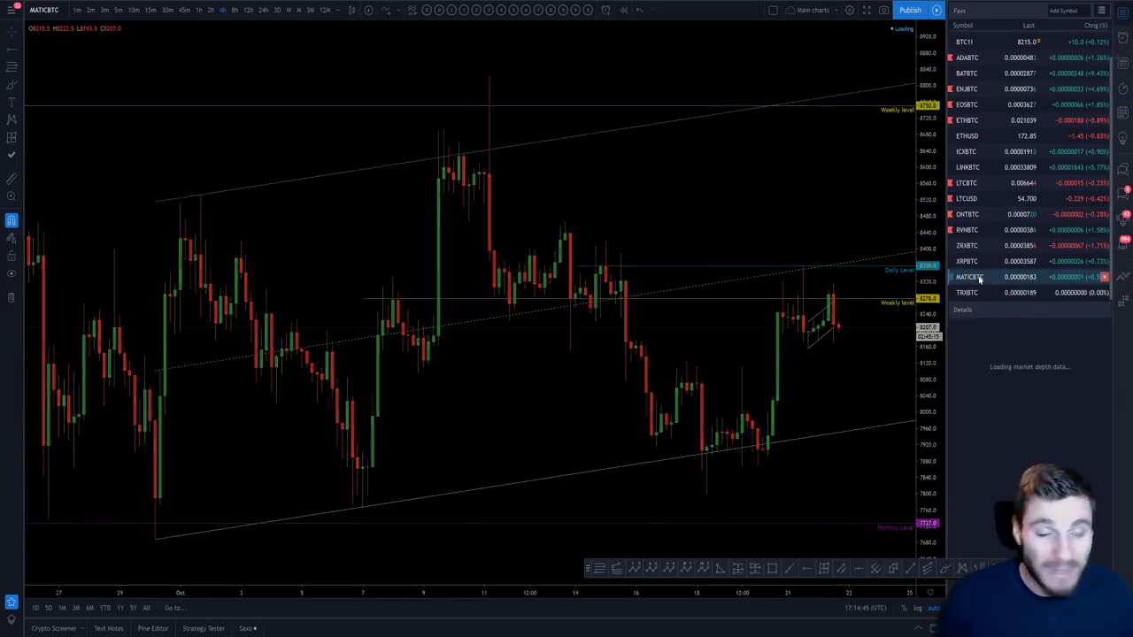
pyautogui.click(198, 9)
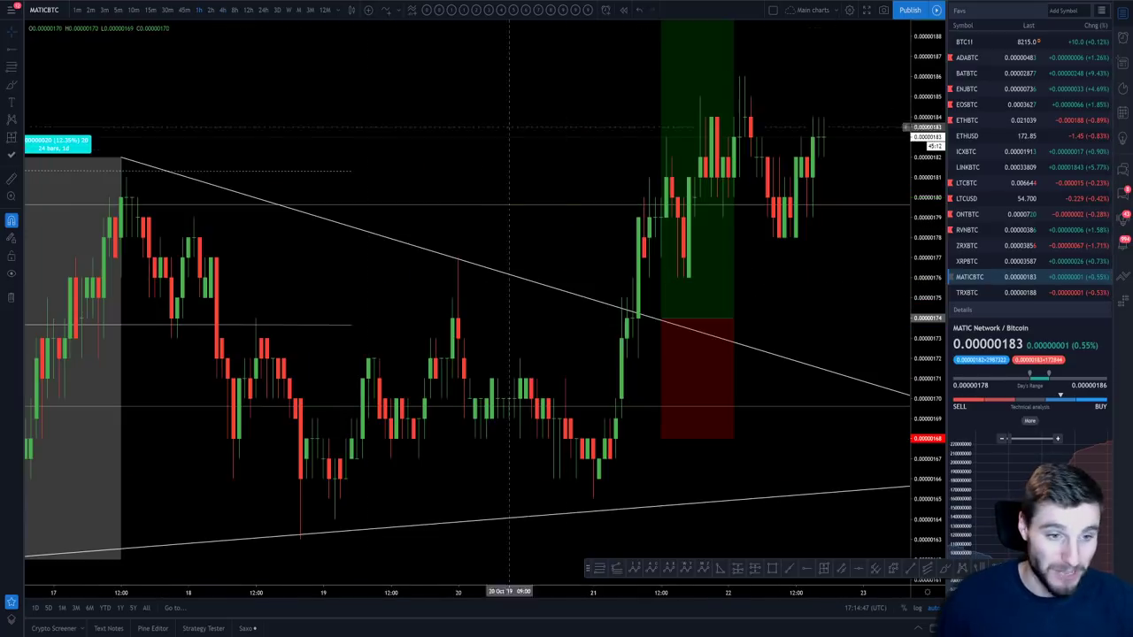
pyautogui.scroll(-5, 779, 248)
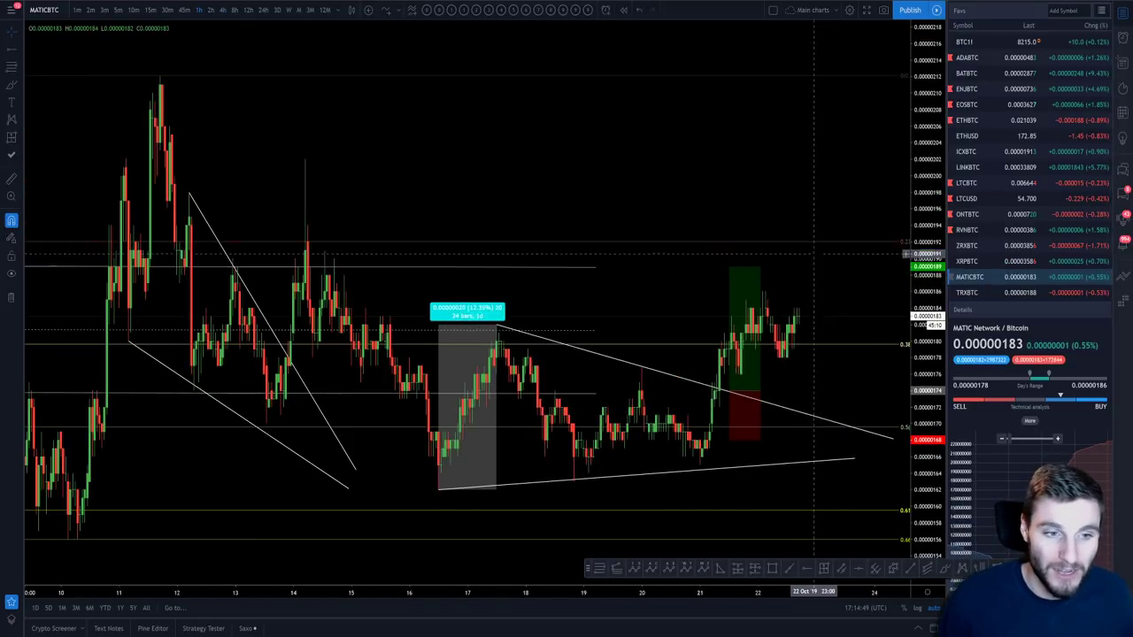
pyautogui.scroll(3, 812, 257)
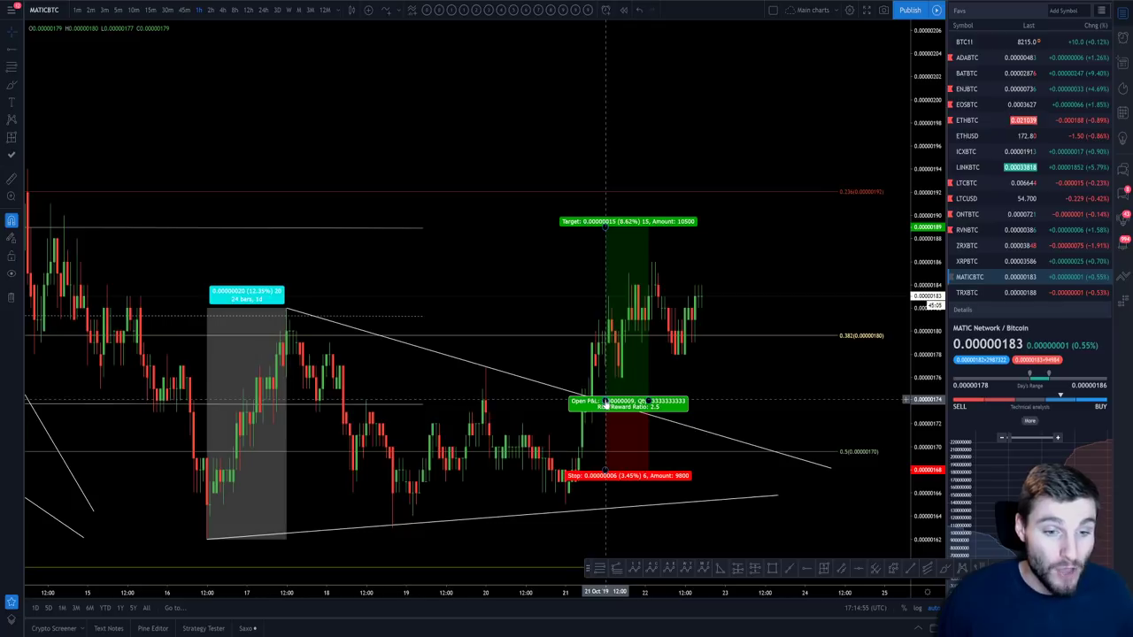
pyautogui.scroll(-3, 819, 387)
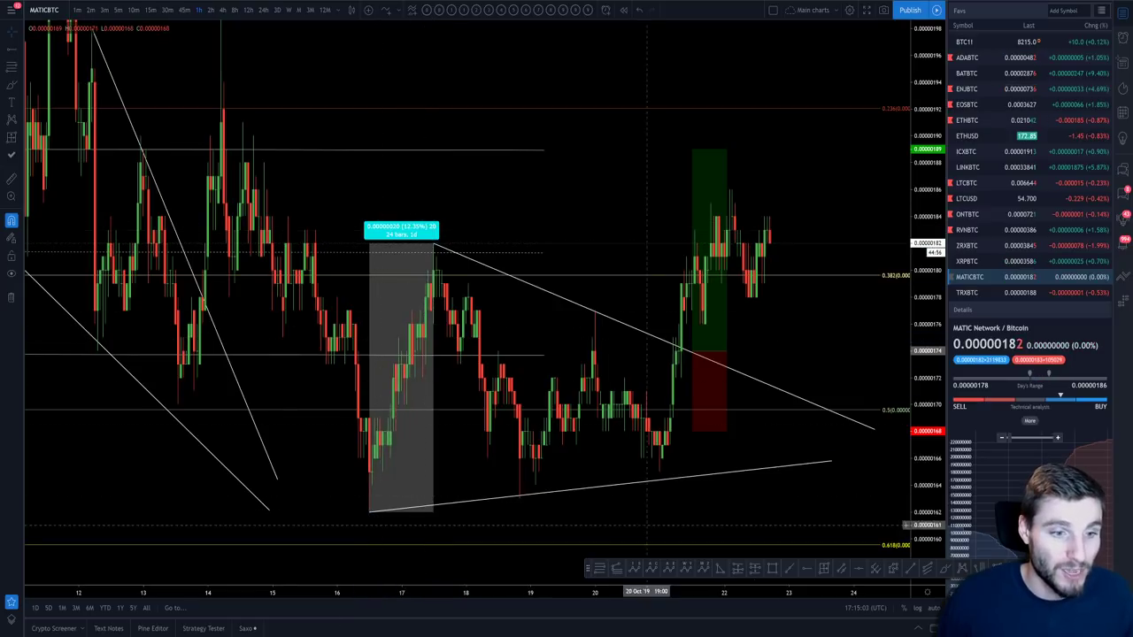
# Step: Place a copy of the 24-bar price range measurement over the 21 October MATICBTC rally, and delete it
pyautogui.moveTo(433, 268)
pyautogui.mouseDown()
pyautogui.moveTo(507, 266)
pyautogui.moveTo(733, 306)
pyautogui.moveTo(717, 310)
pyautogui.mouseUp()
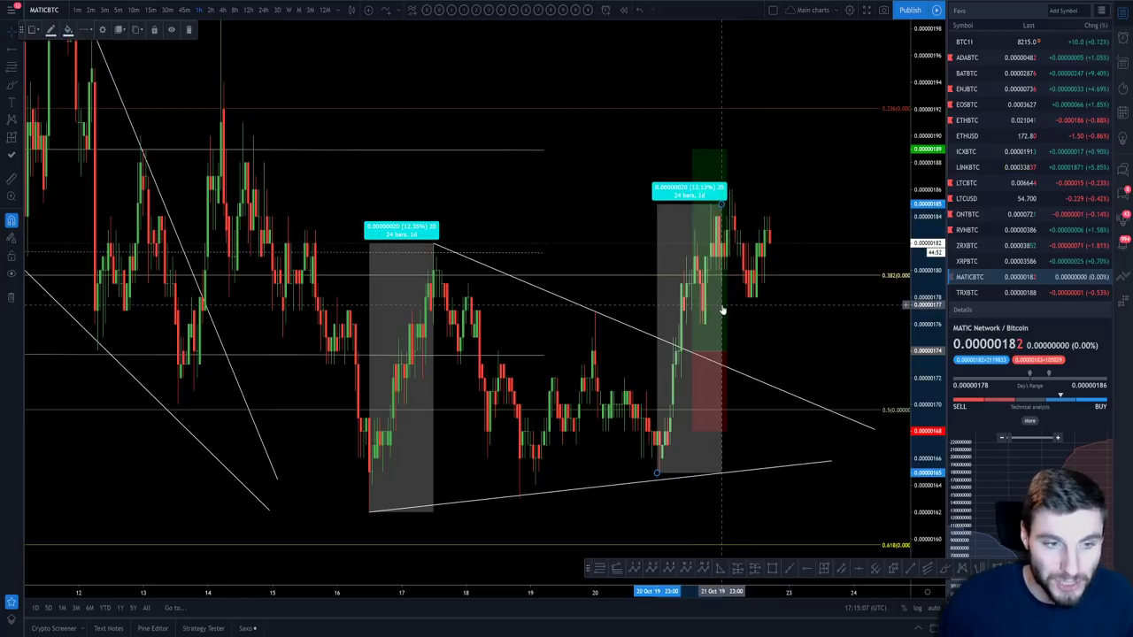
pyautogui.moveTo(656, 309); pyautogui.dragTo(692, 185)
pyautogui.press('Delete')
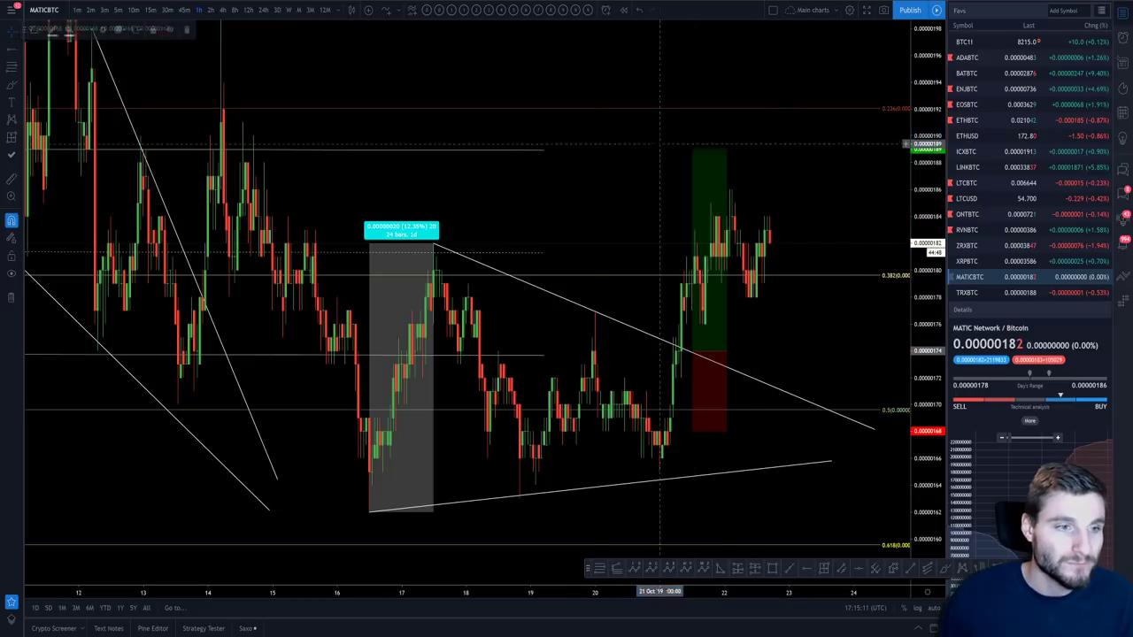
# Step: Examine the MATICBTC 1-hour structure from the mid-October swings to the price action after the triangle breakout
pyautogui.scroll(-2, 379, 184)
pyautogui.scroll(-1, 379, 184)
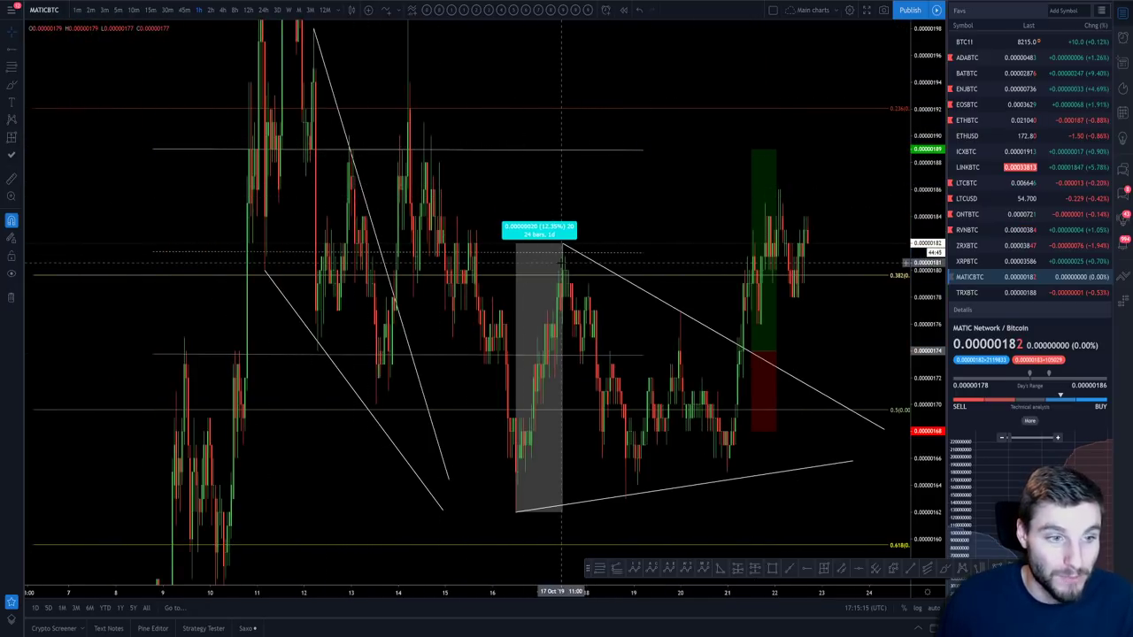
pyautogui.scroll(2, 448, 164)
pyautogui.click(673, 428)
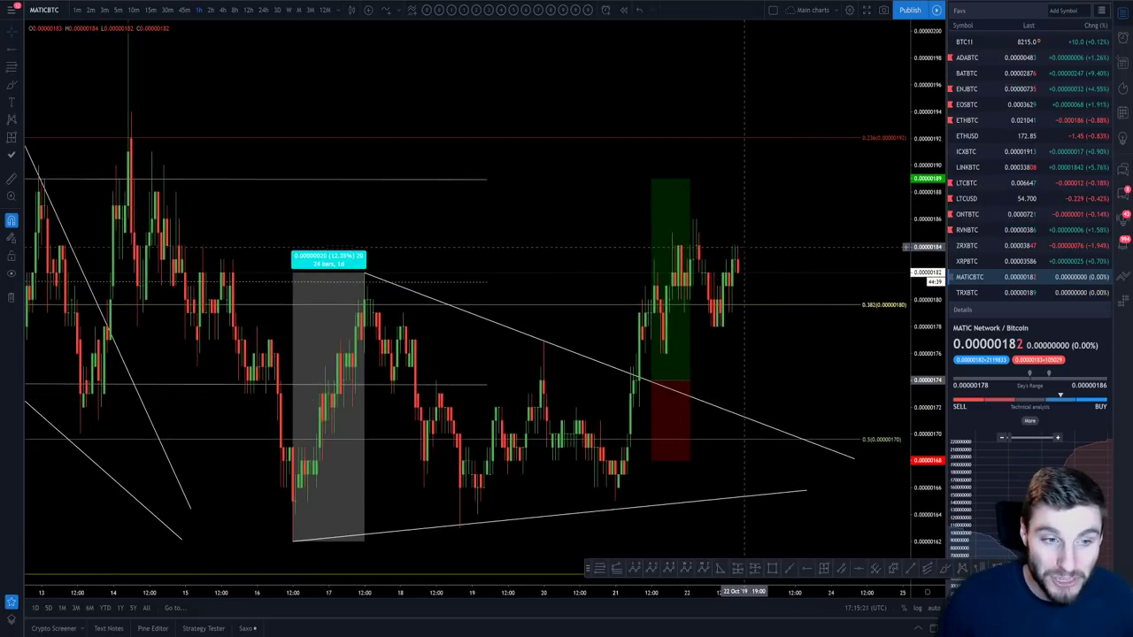
pyautogui.moveTo(754, 245)
pyautogui.mouseDown()
pyautogui.moveTo(772, 253)
pyautogui.moveTo(765, 218)
pyautogui.mouseUp()
pyautogui.moveTo(860, 217); pyautogui.dragTo(804, 182)
pyautogui.scroll(1, 803, 182)
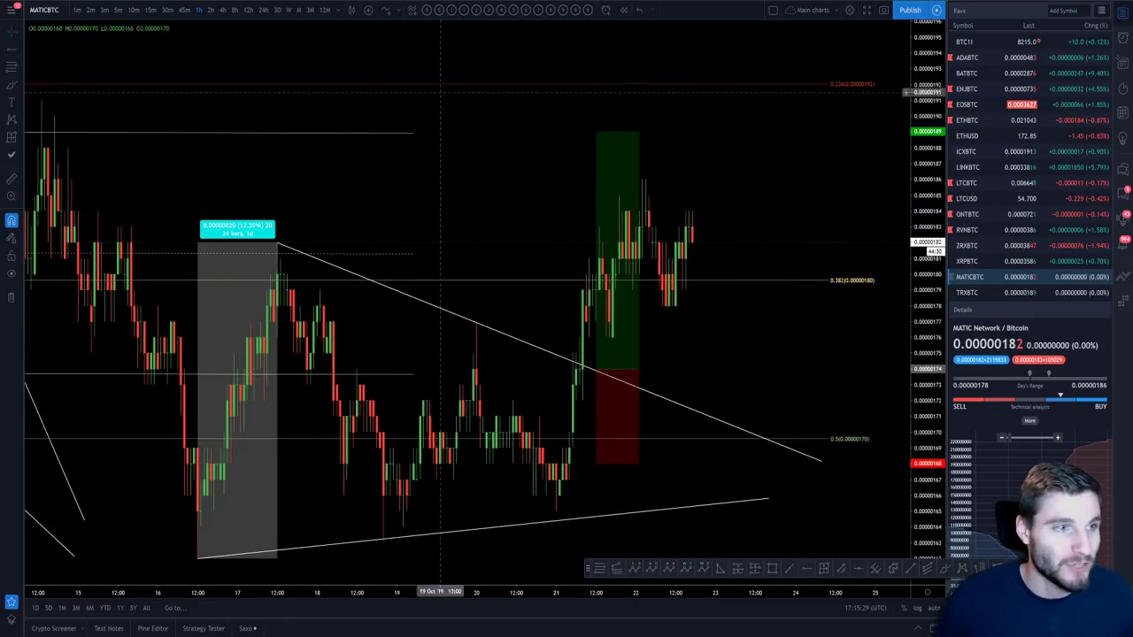
# Step: Switch to Discord, view the posted MATICBTC trade chart in the ta-alt-coins channel, and return to the live MATICBTC chart
pyautogui.hotkey('alt', 'Tab')
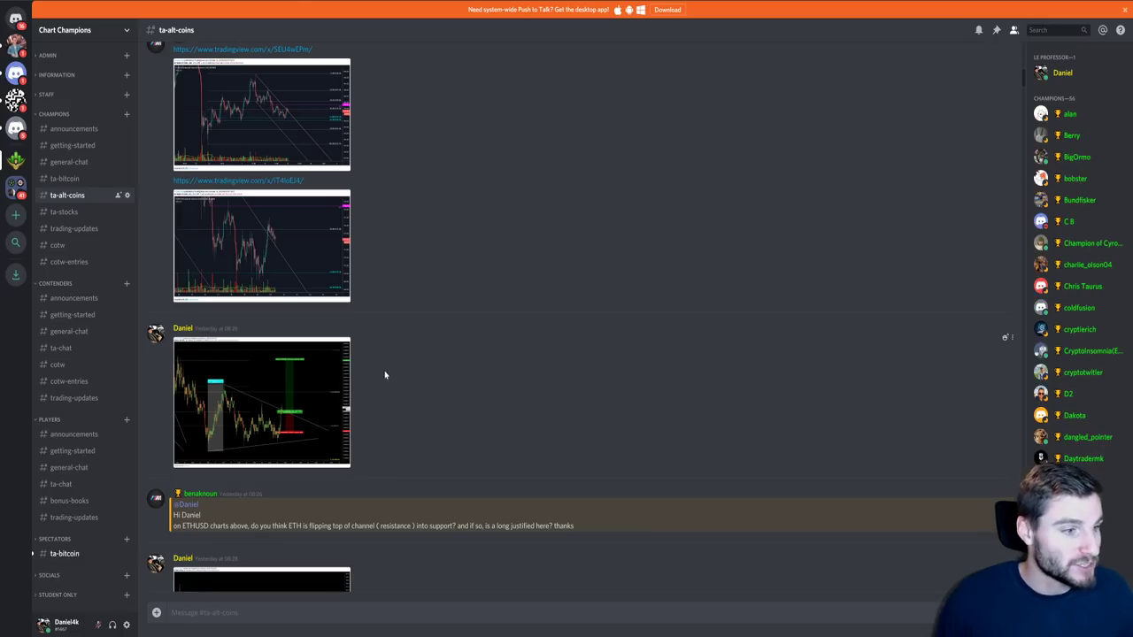
pyautogui.click(281, 381)
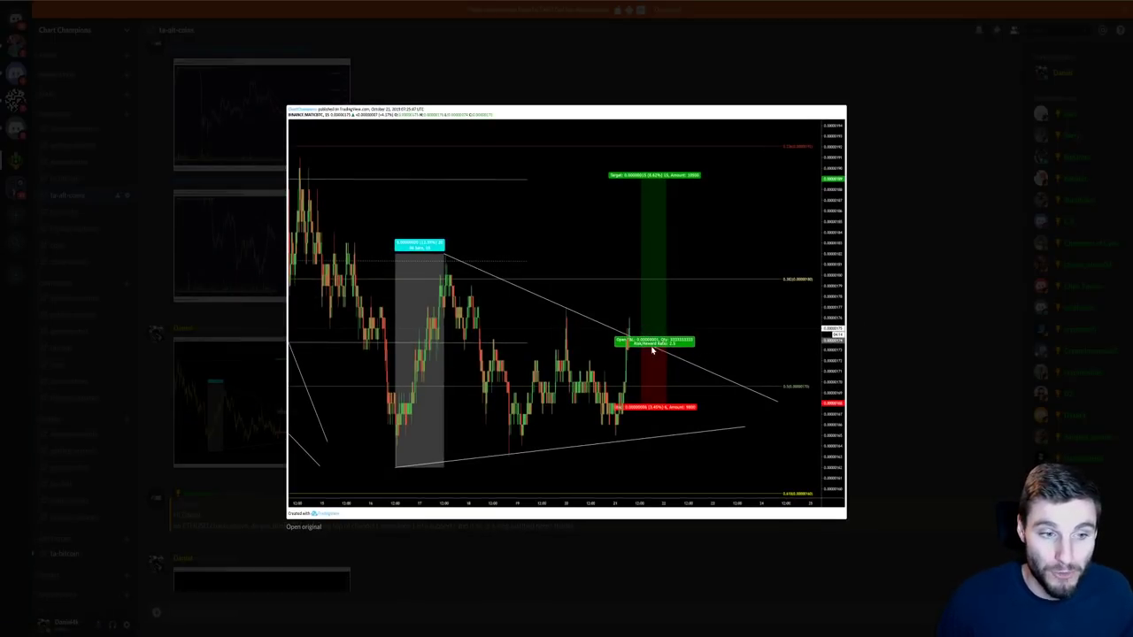
pyautogui.hotkey('alt', 'Tab')
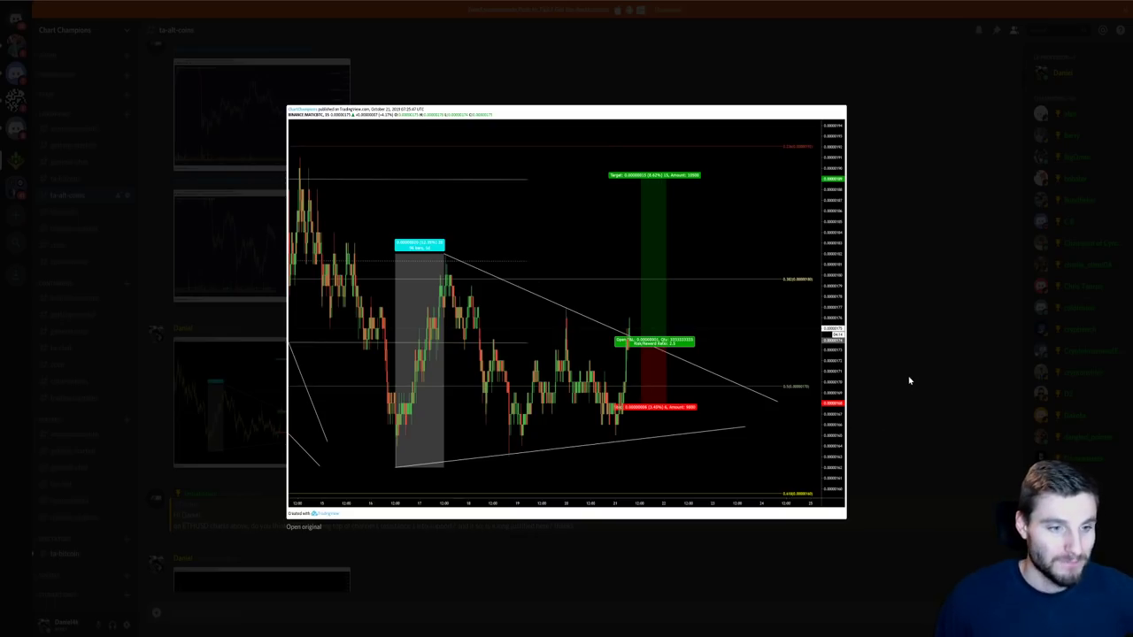
pyautogui.click(901, 324)
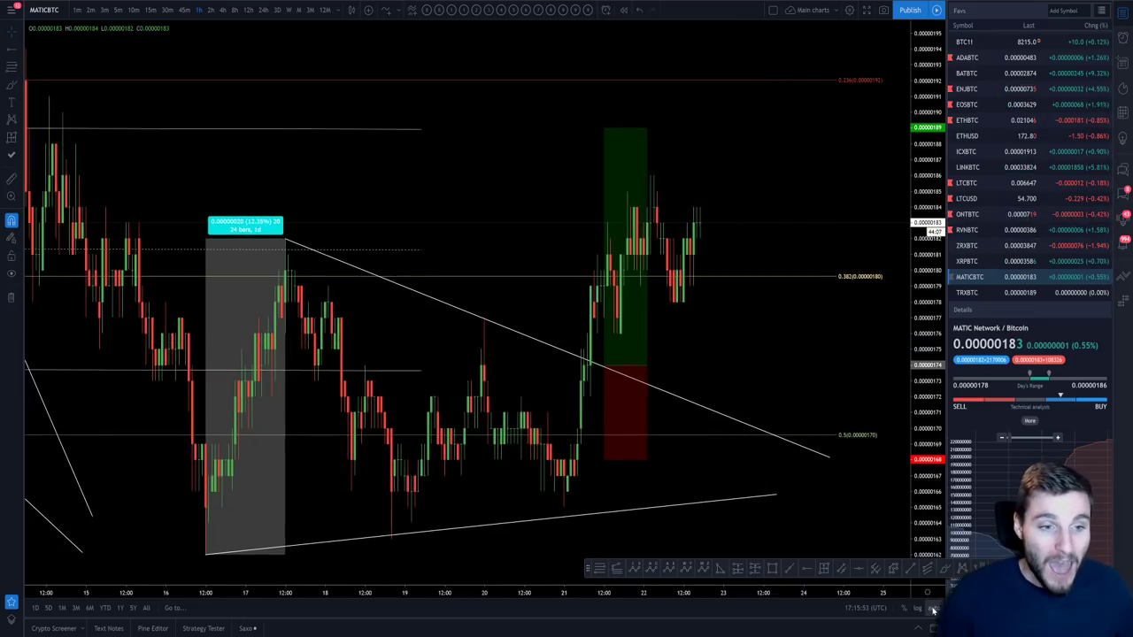
pyautogui.scroll(-5, 690, 336)
pyautogui.scroll(3, 637, 310)
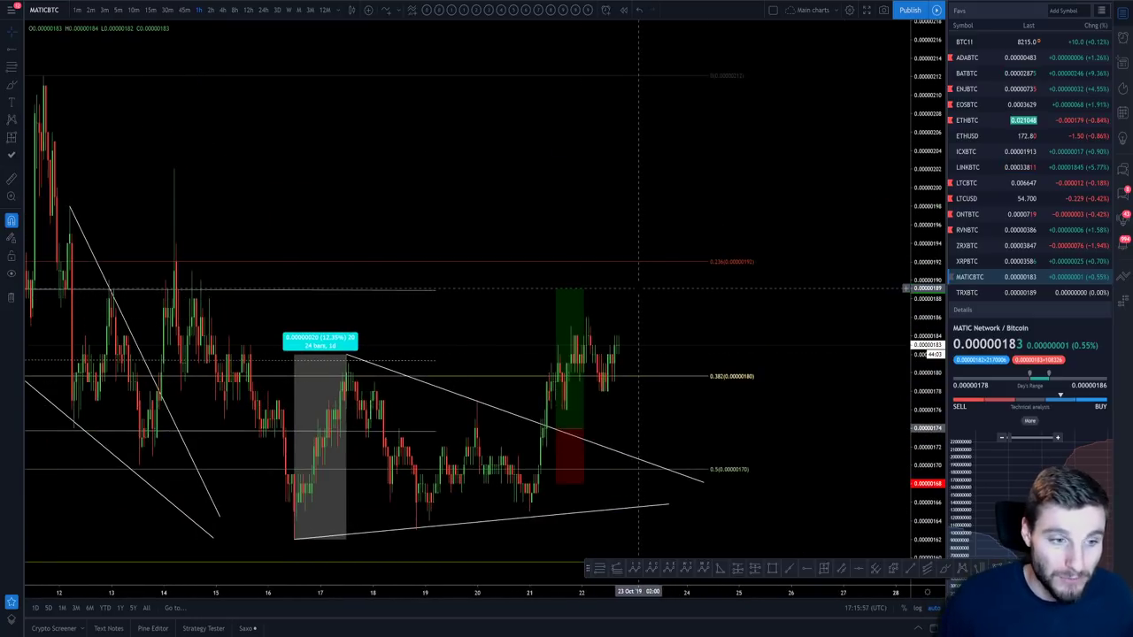
# Step: Open the BATBTC 1-hour chart and examine price between the Monthly Level at 0.00002585 and the Daily Level above it
pyautogui.click(977, 78)
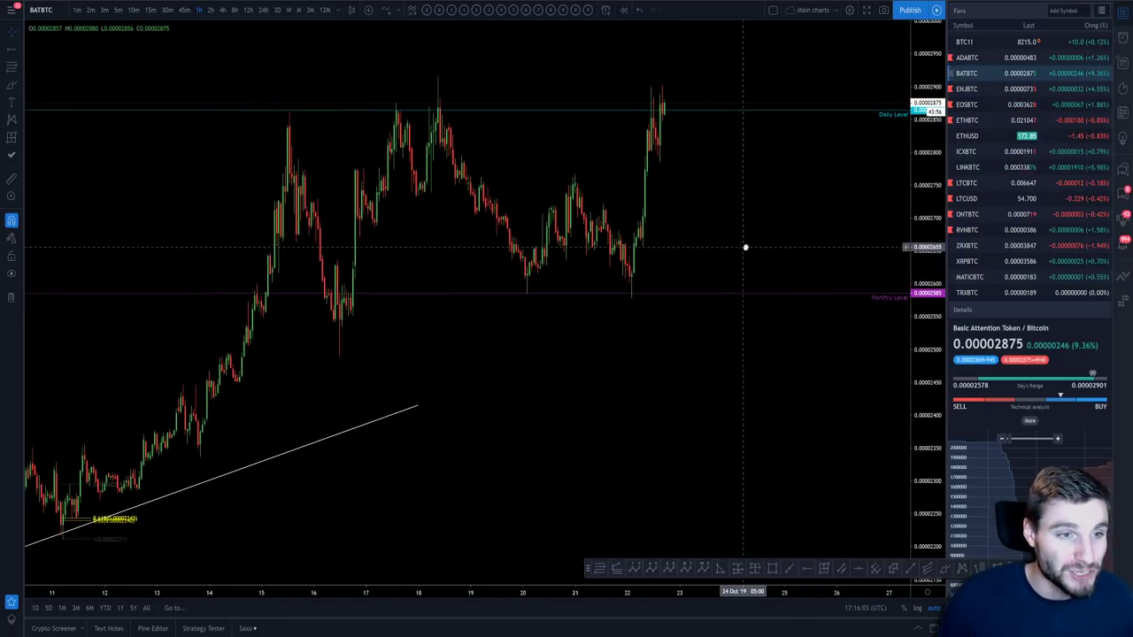
pyautogui.moveTo(918, 263); pyautogui.dragTo(819, 308)
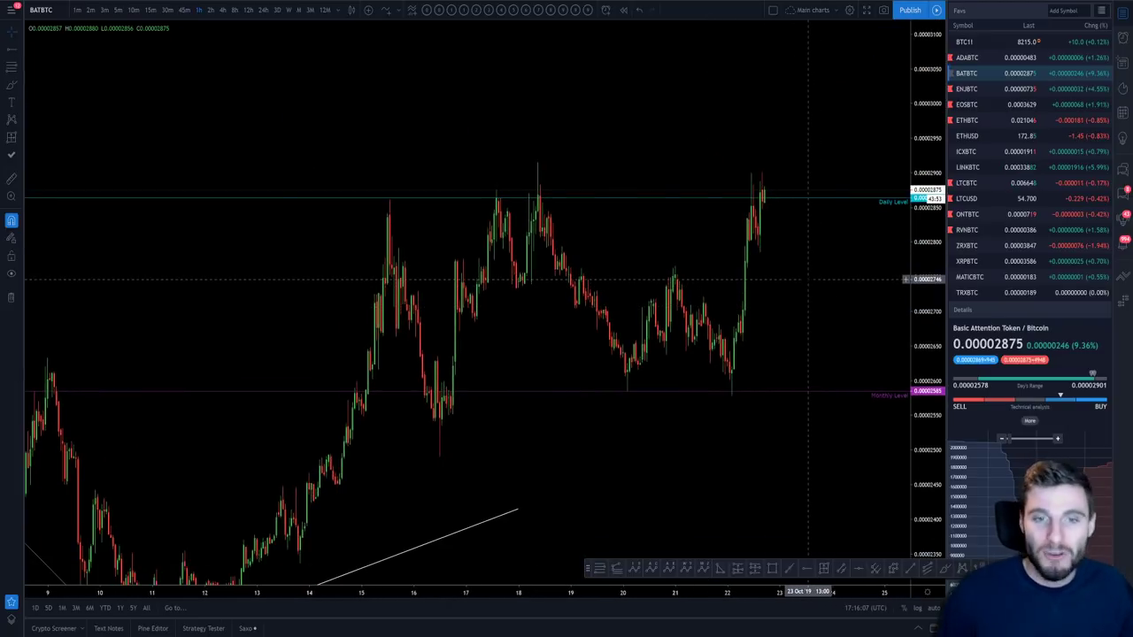
pyautogui.scroll(2, 509, 376)
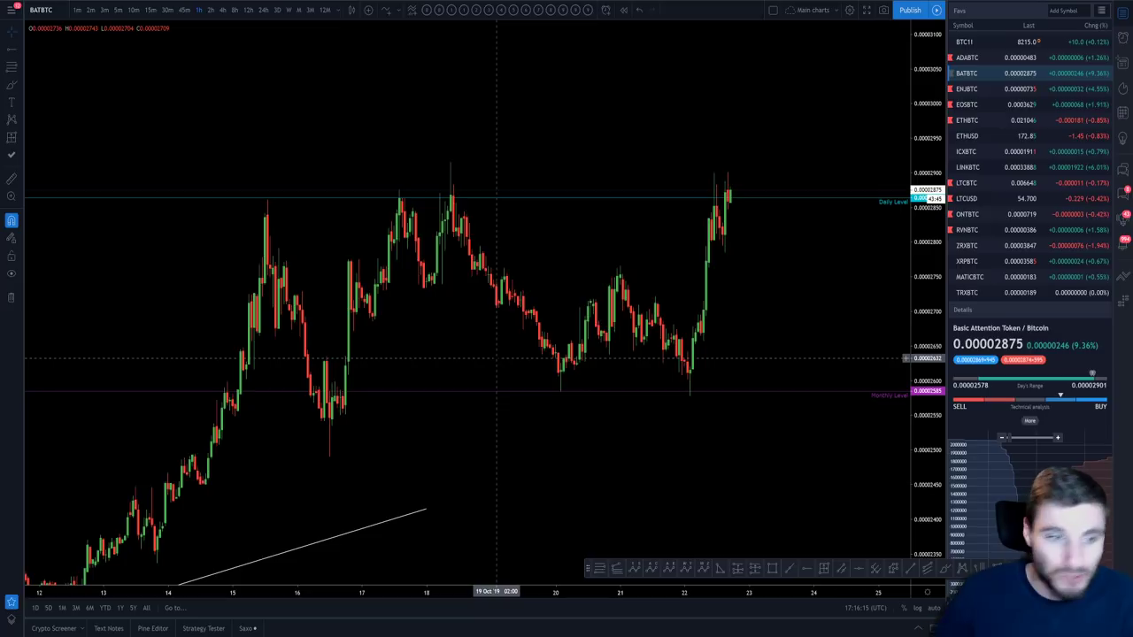
pyautogui.scroll(-6, 744, 405)
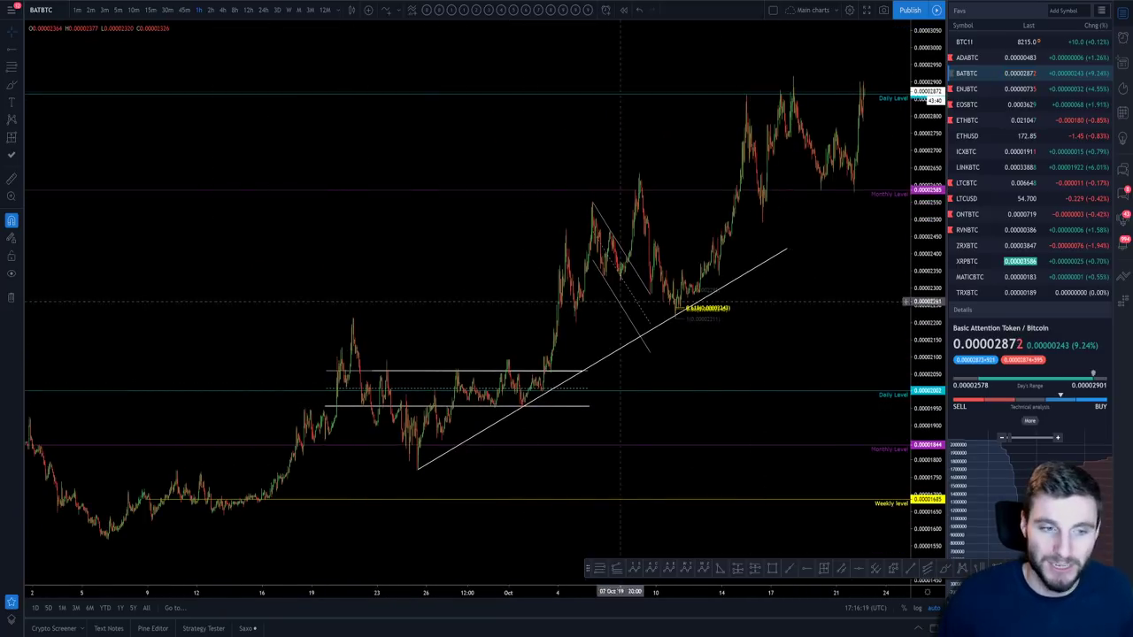
pyautogui.scroll(8, 777, 305)
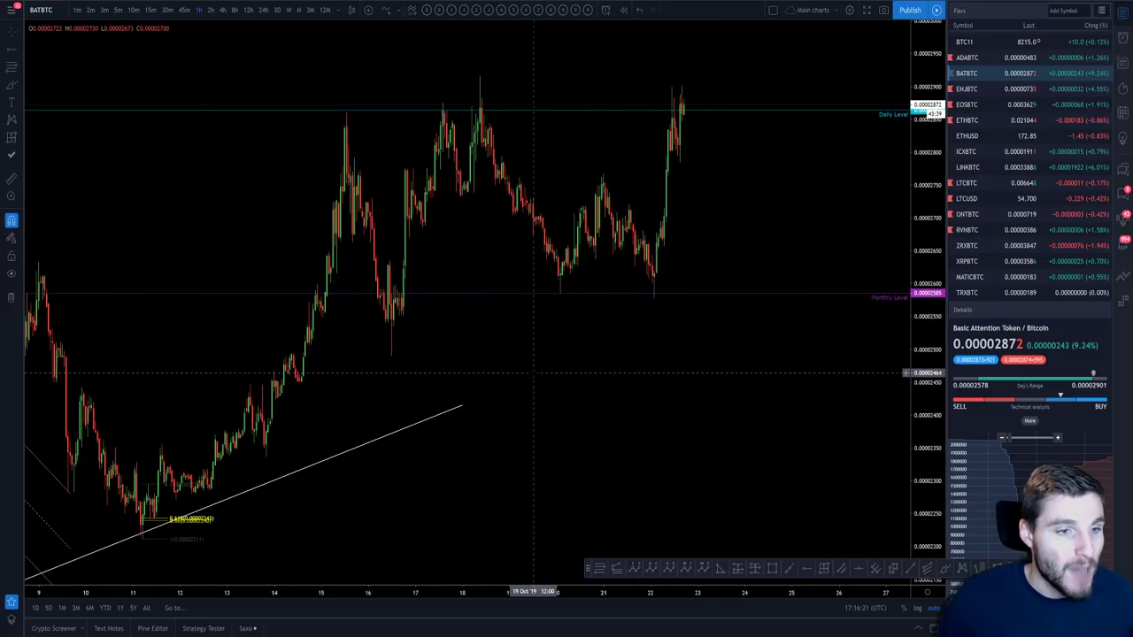
pyautogui.scroll(4, 696, 390)
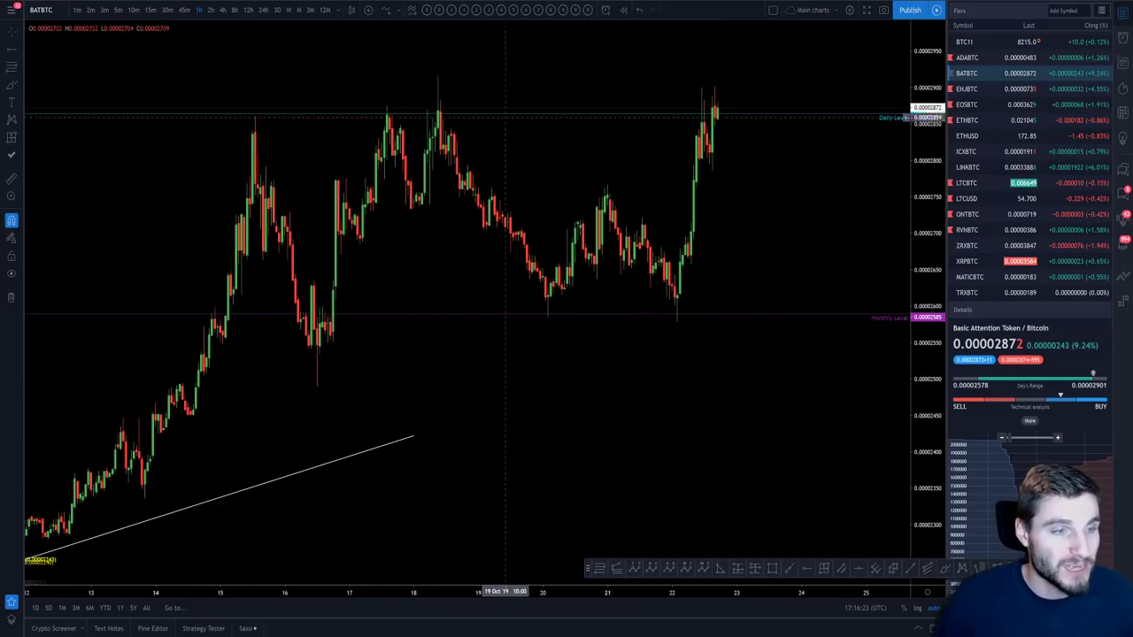
pyautogui.scroll(3, 627, 262)
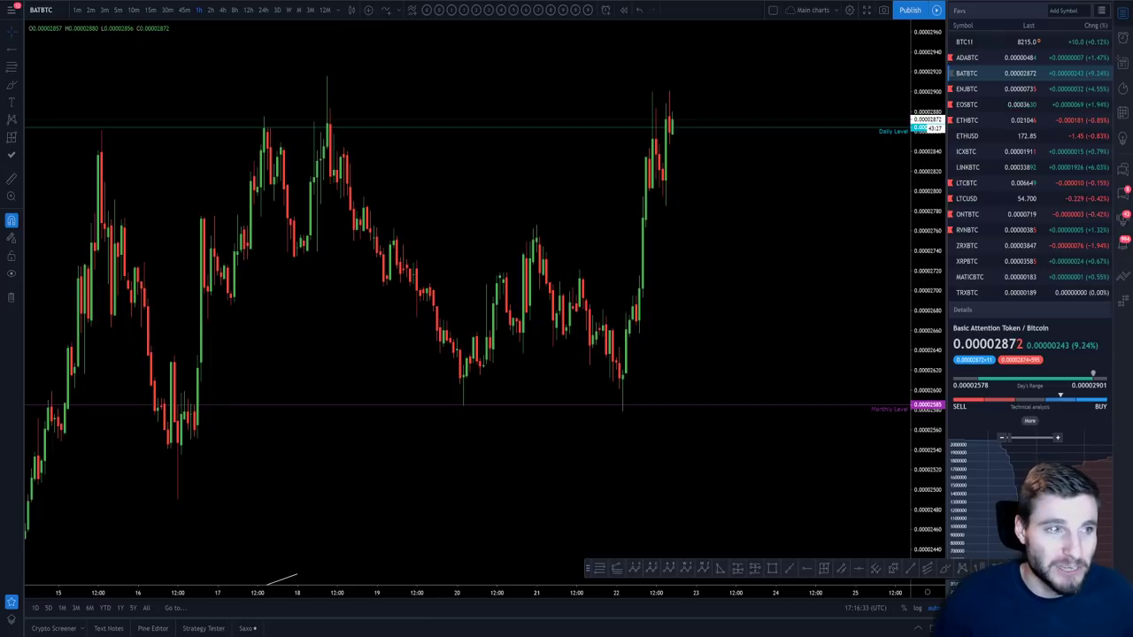
# Step: Switch to Discord and enlarge the 22 October key stats sheet in the trading-updates channel
pyautogui.hotkey('alt', 'Tab')
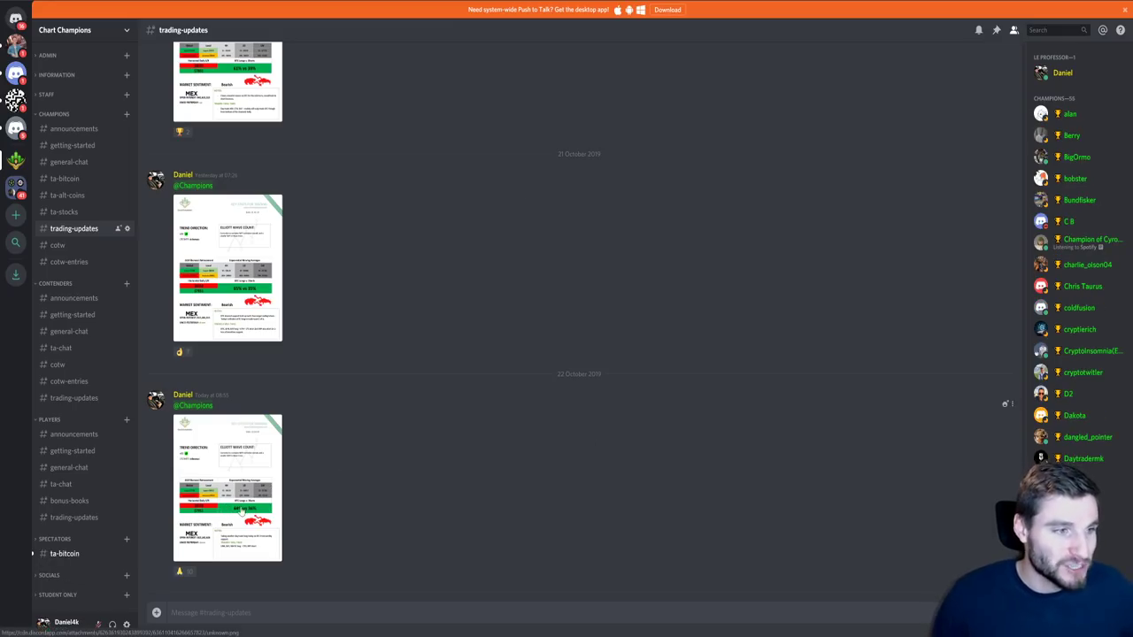
pyautogui.click(241, 512)
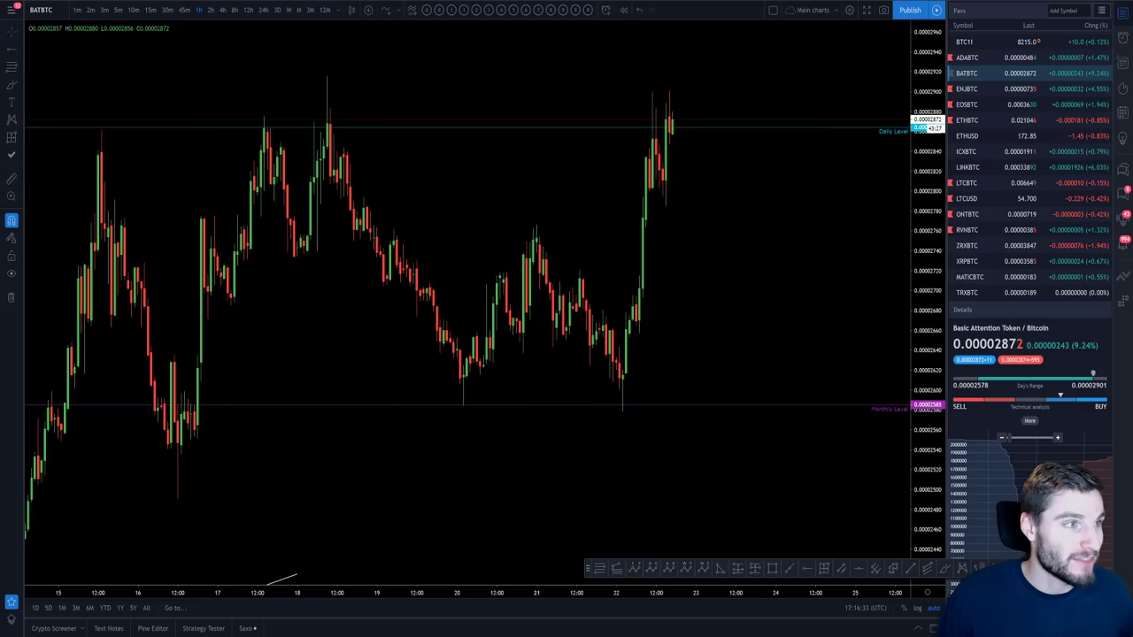
# Step: Open the XRPBTC 1-hour chart and examine the latest price action on the lower rising trendline
pyautogui.click(966, 261)
pyautogui.scroll(3, 713, 385)
pyautogui.scroll(-2, 796, 407)
pyautogui.scroll(2, 851, 432)
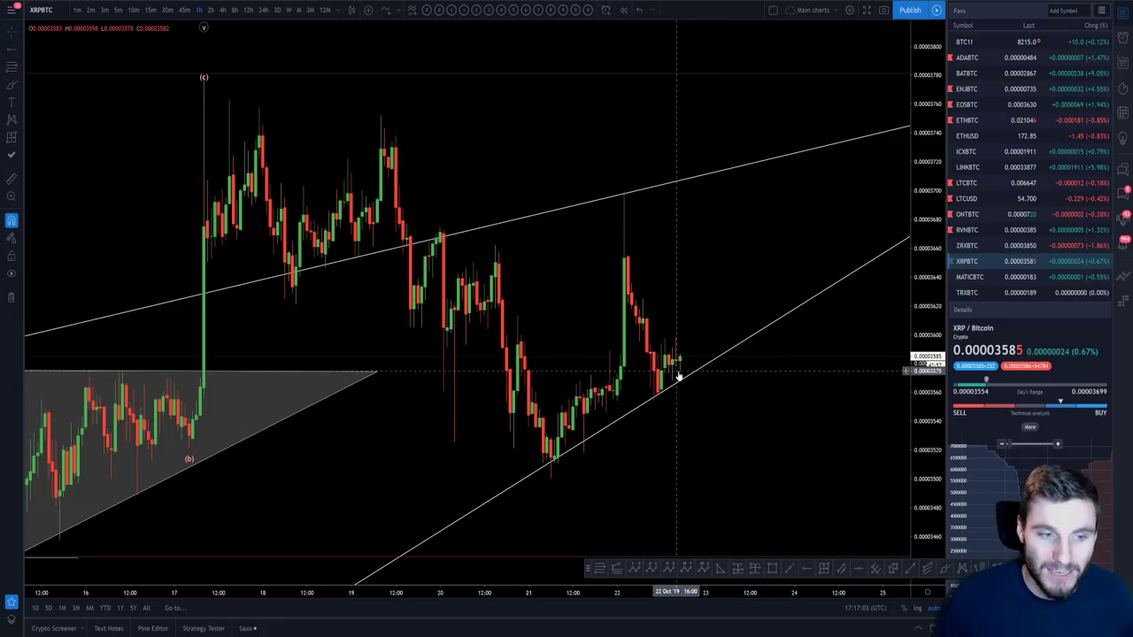
pyautogui.moveTo(744, 390); pyautogui.dragTo(768, 398)
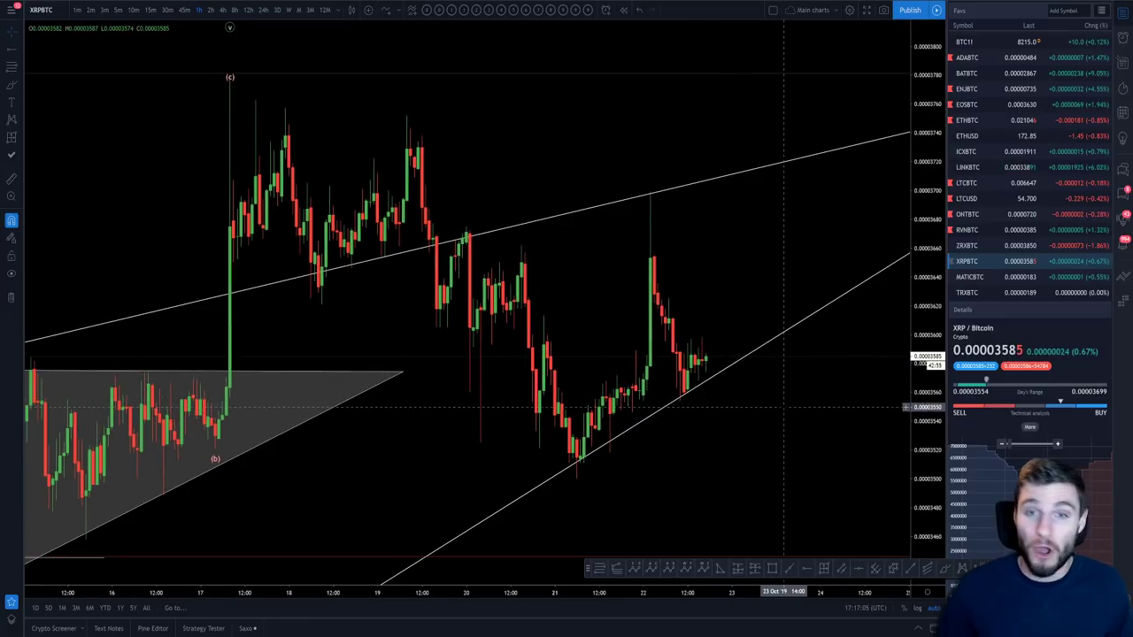
# Step: Check the planned trades on the key stats sheet in Discord, and review the wider XRPBTC rising wedge on the chart
pyautogui.hotkey('alt', 'Tab')
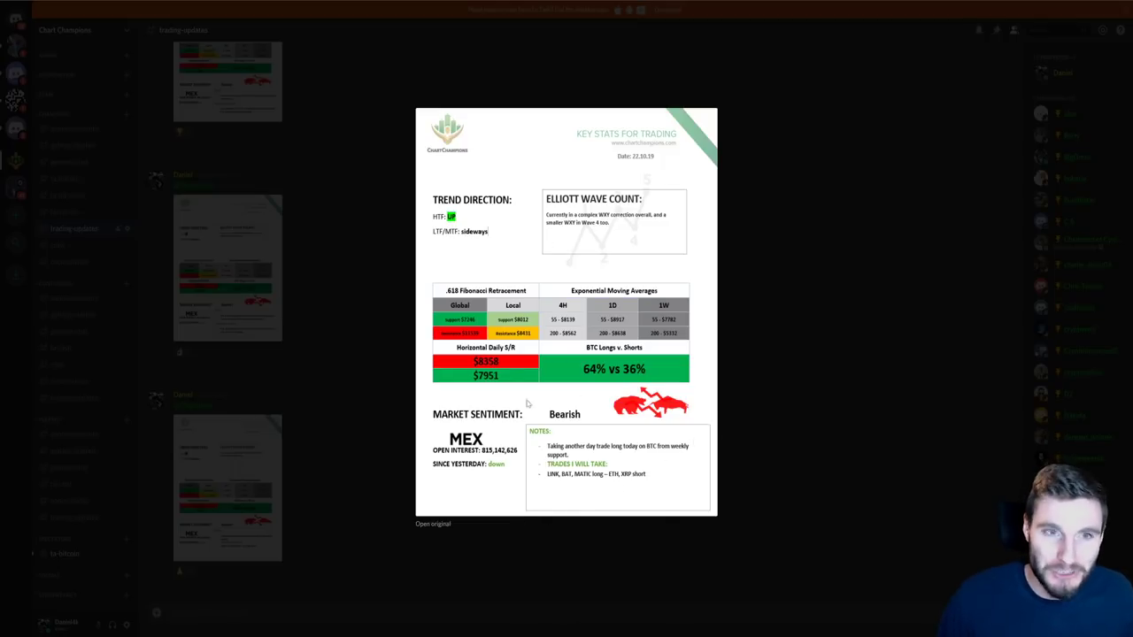
pyautogui.hotkey('alt', 'Tab')
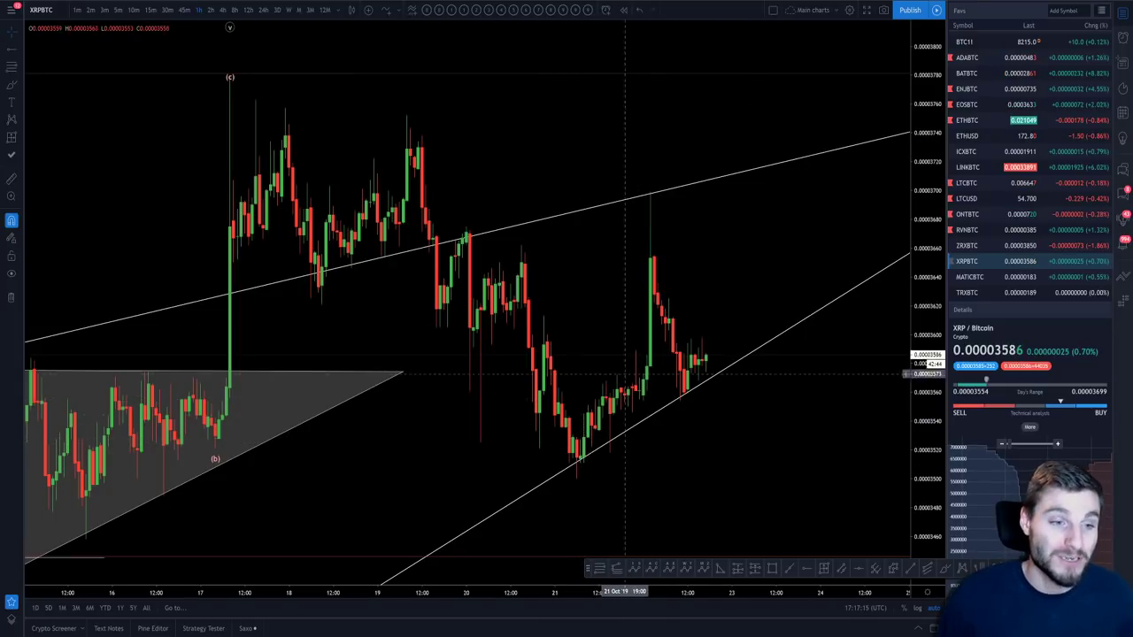
pyautogui.scroll(-5, 617, 341)
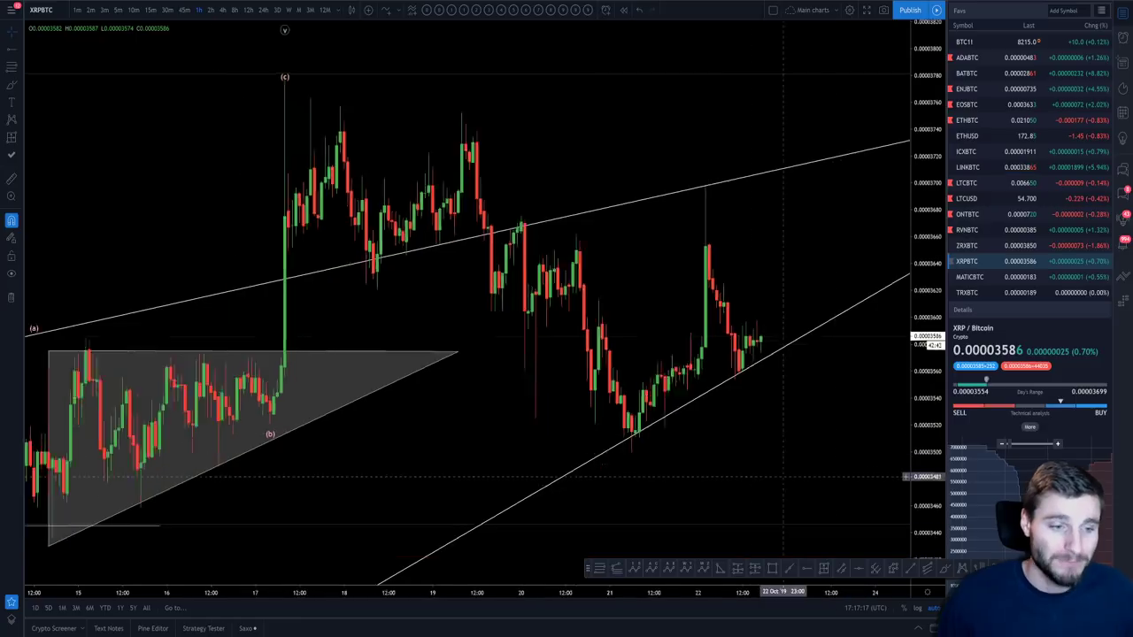
pyautogui.scroll(-2, 888, 349)
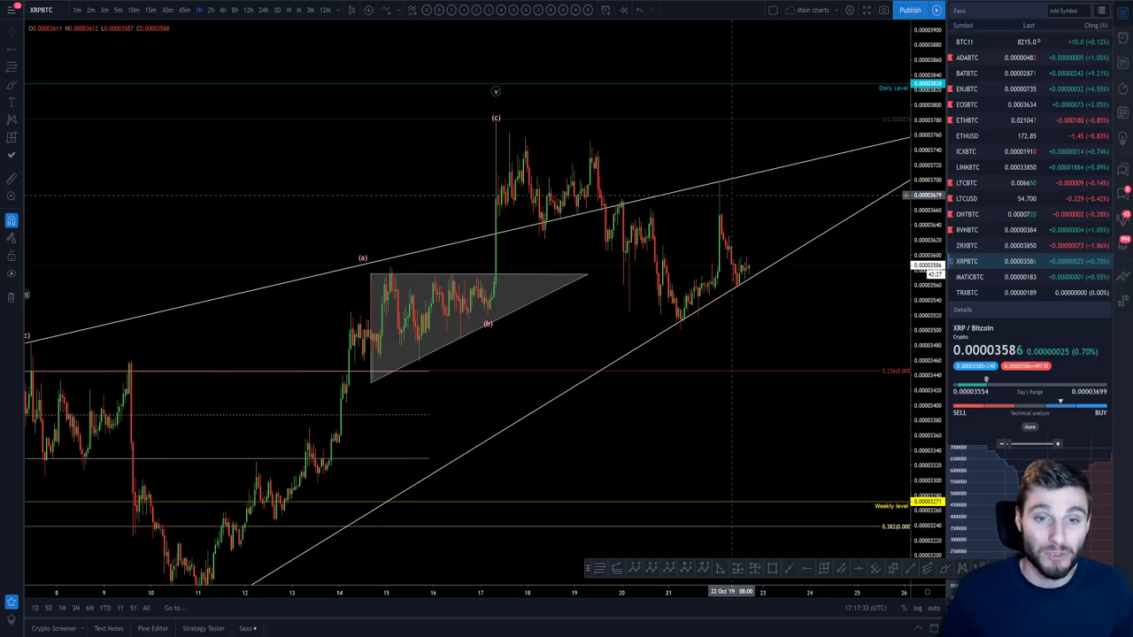
# Step: Switch to Discord, enlarge the 21 October key stats sheet, and compare its planned XRP short with the XRPBTC chart
pyautogui.hotkey('alt', 'Tab')
pyautogui.click(787, 374)
pyautogui.click(235, 265)
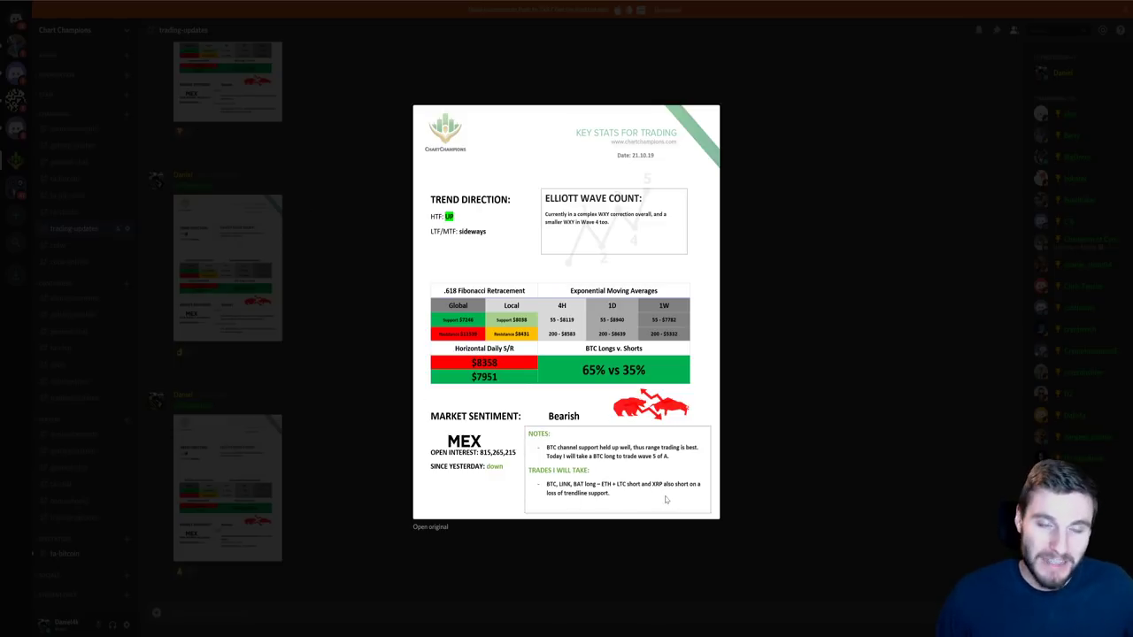
pyautogui.hotkey('alt', 'Tab')
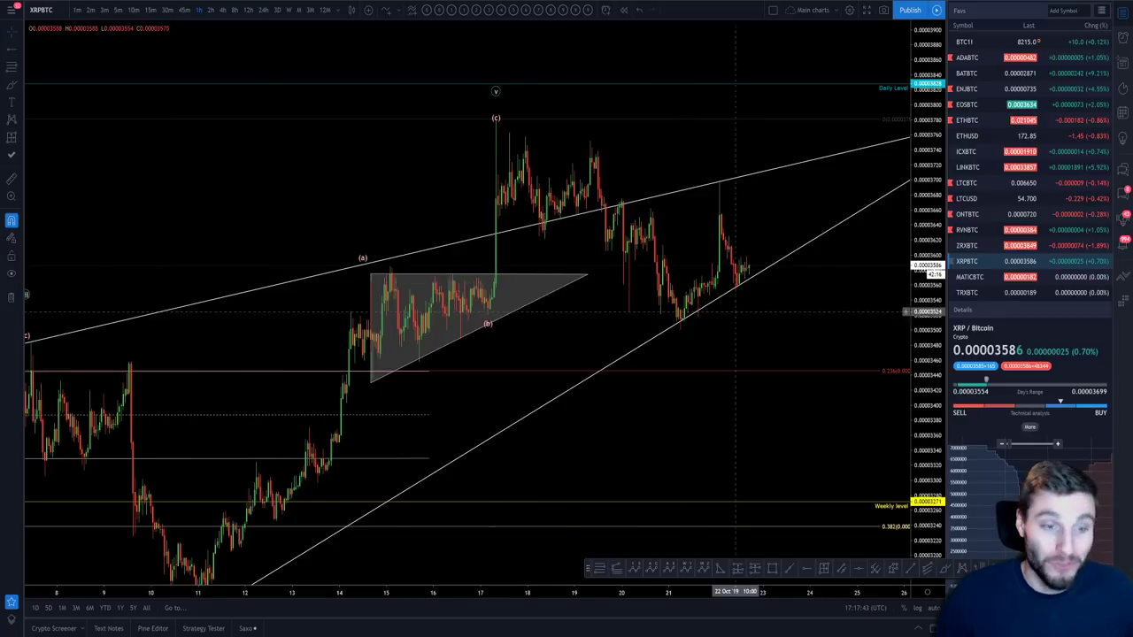
pyautogui.hotkey('alt', 'Tab')
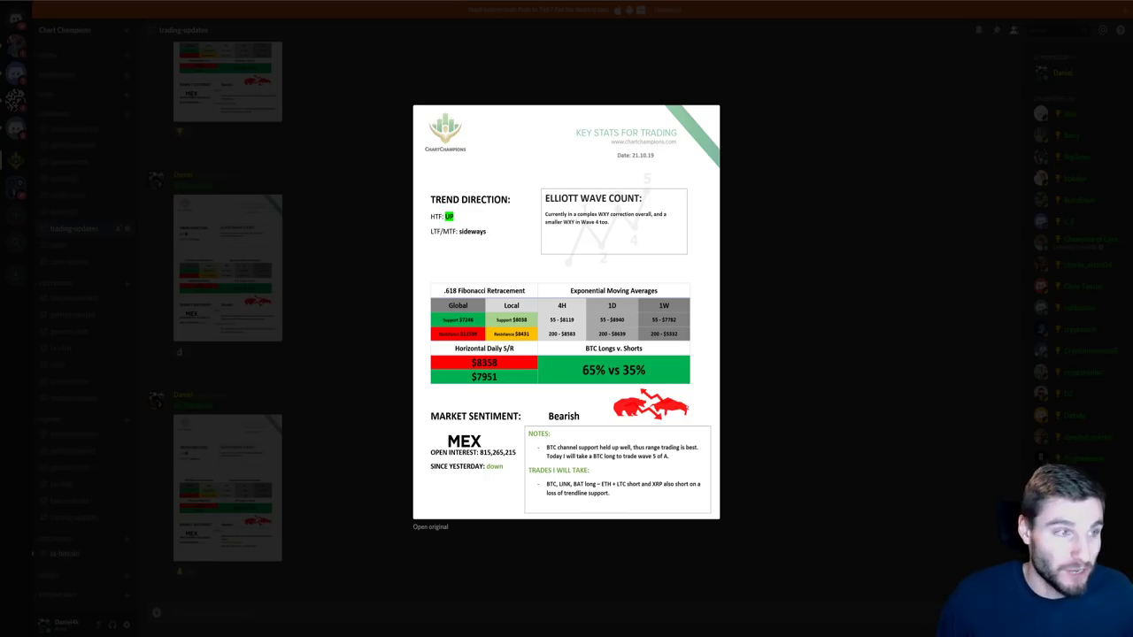
pyautogui.hotkey('alt', 'Tab')
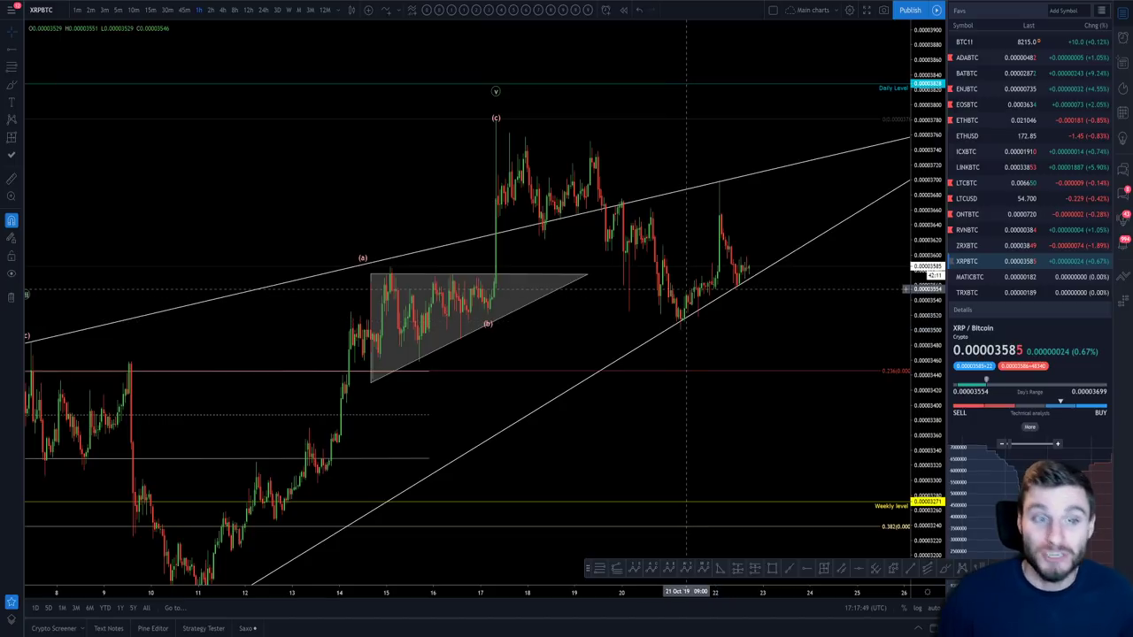
pyautogui.hotkey('alt', 'Tab')
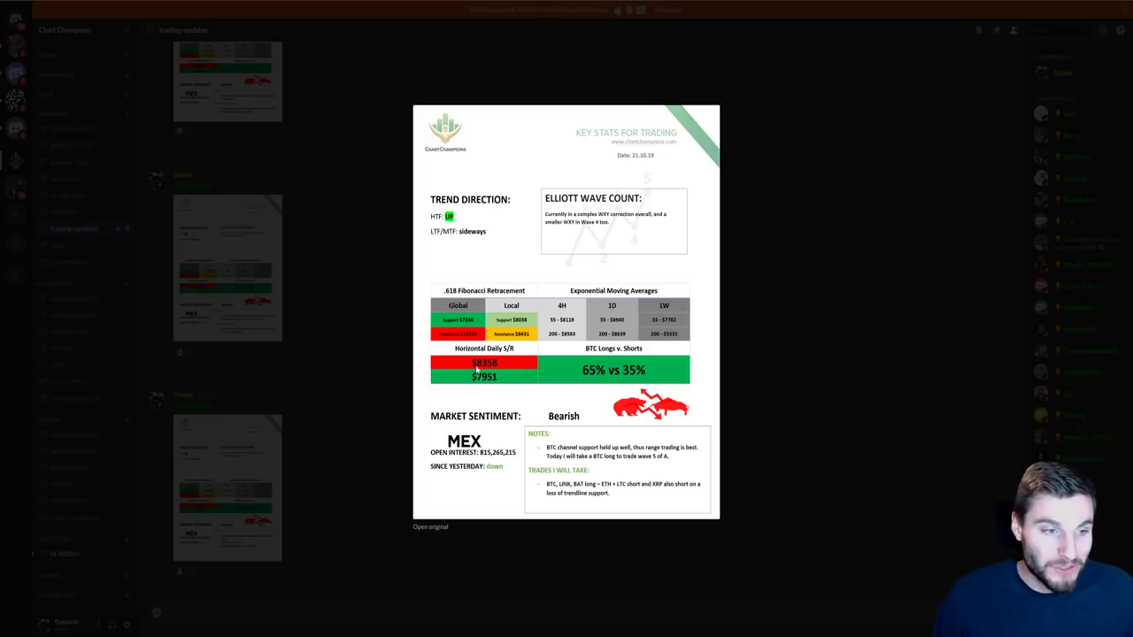
pyautogui.hotkey('alt', 'Tab')
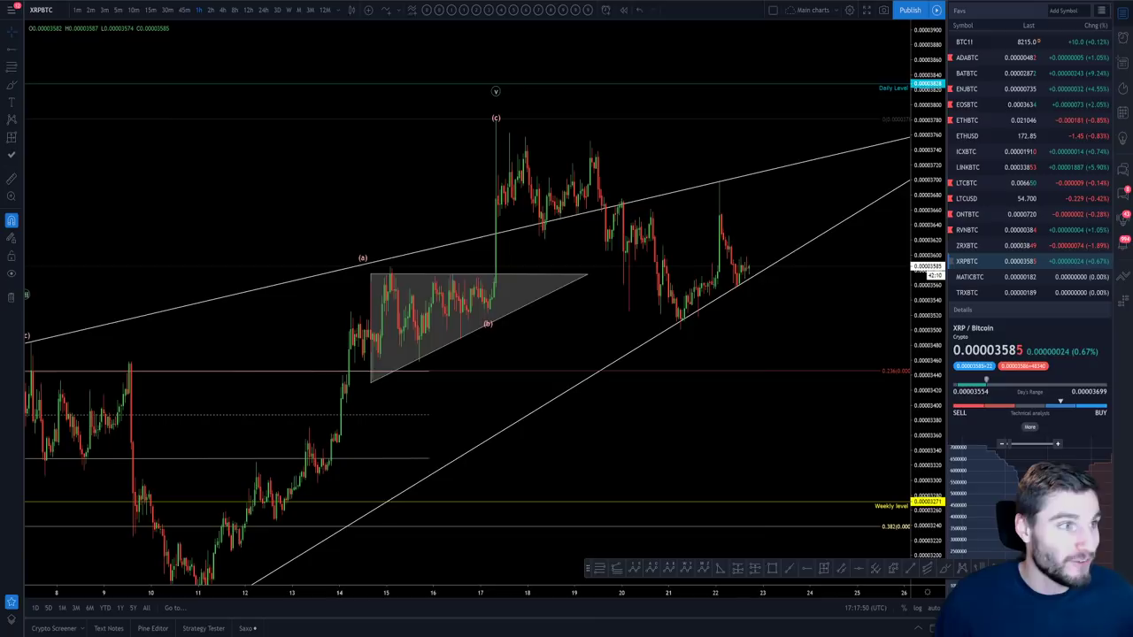
# Step: Open the XBTUSD 1-hour chart and check the daily level reaction against the trades listed on the 21 October sheet
pyautogui.scroll(1, 981, 37)
pyautogui.click(981, 37)
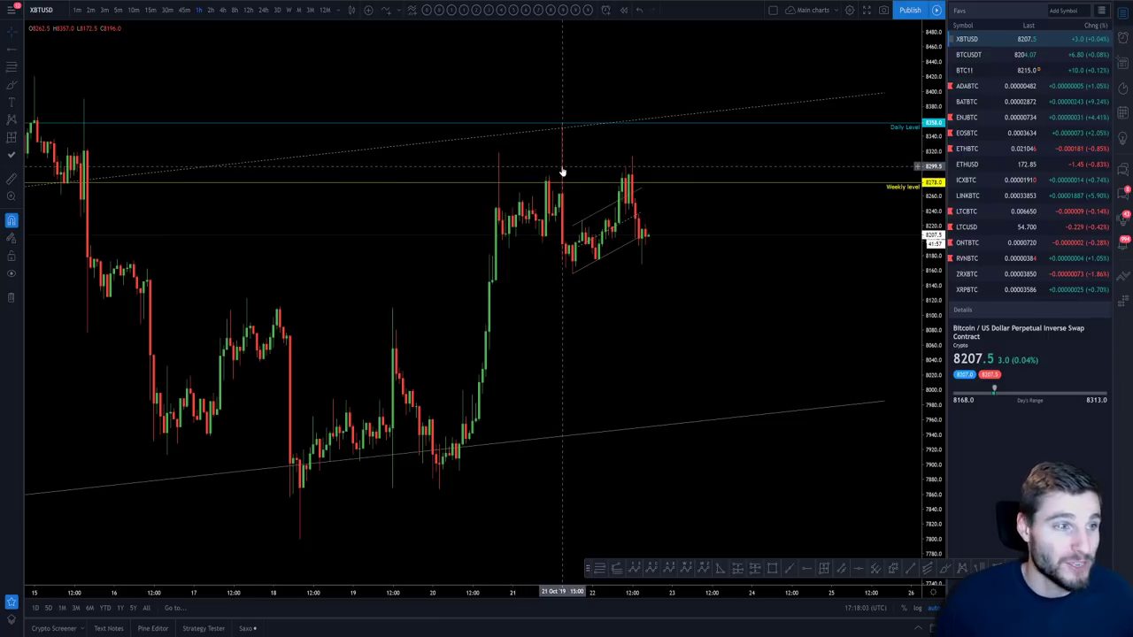
pyautogui.hotkey('alt', 'Tab')
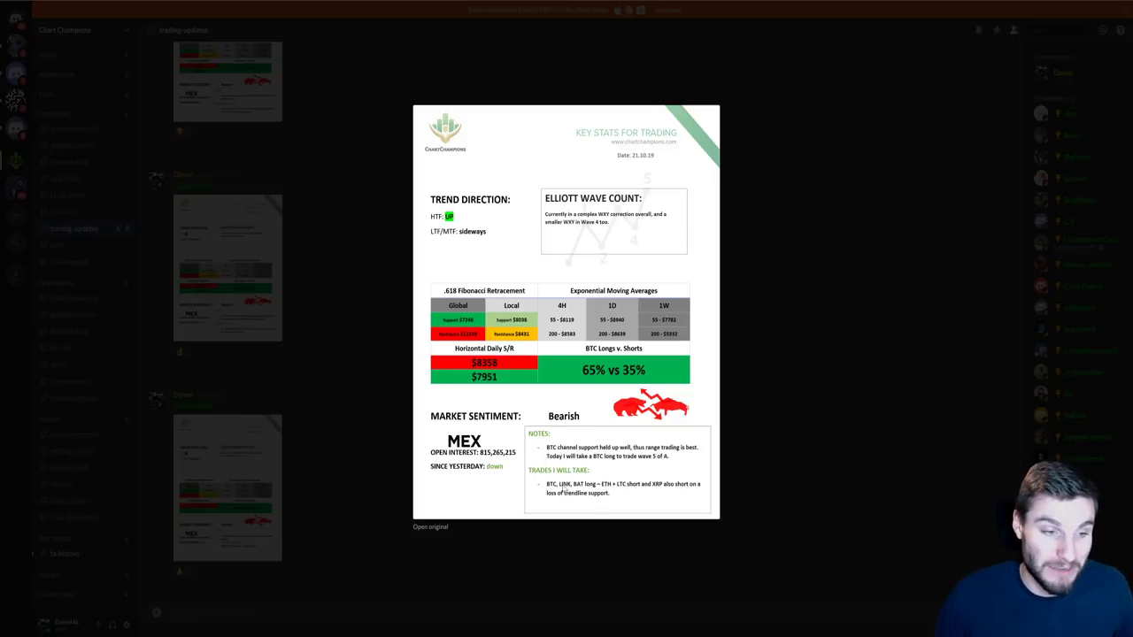
pyautogui.hotkey('alt', 'Tab')
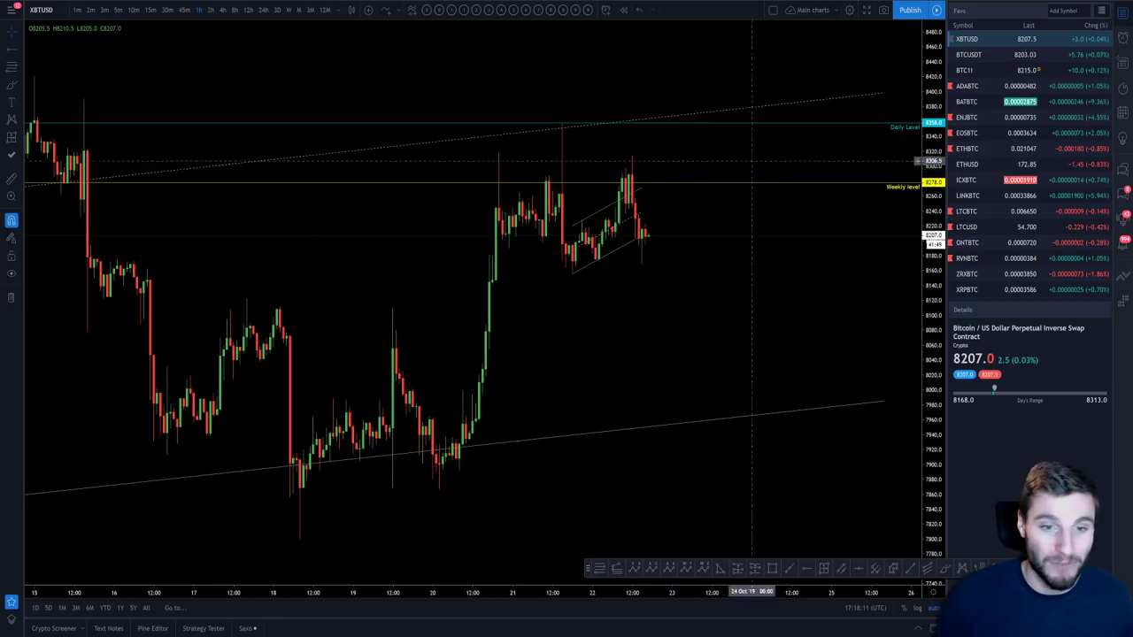
# Step: Open the LINKBTC 1-hour chart and examine the rally from the 20 October low through the Fibonacci levels
pyautogui.click(966, 195)
pyautogui.scroll(-3, 647, 383)
pyautogui.scroll(3, 858, 345)
pyautogui.scroll(1, 858, 345)
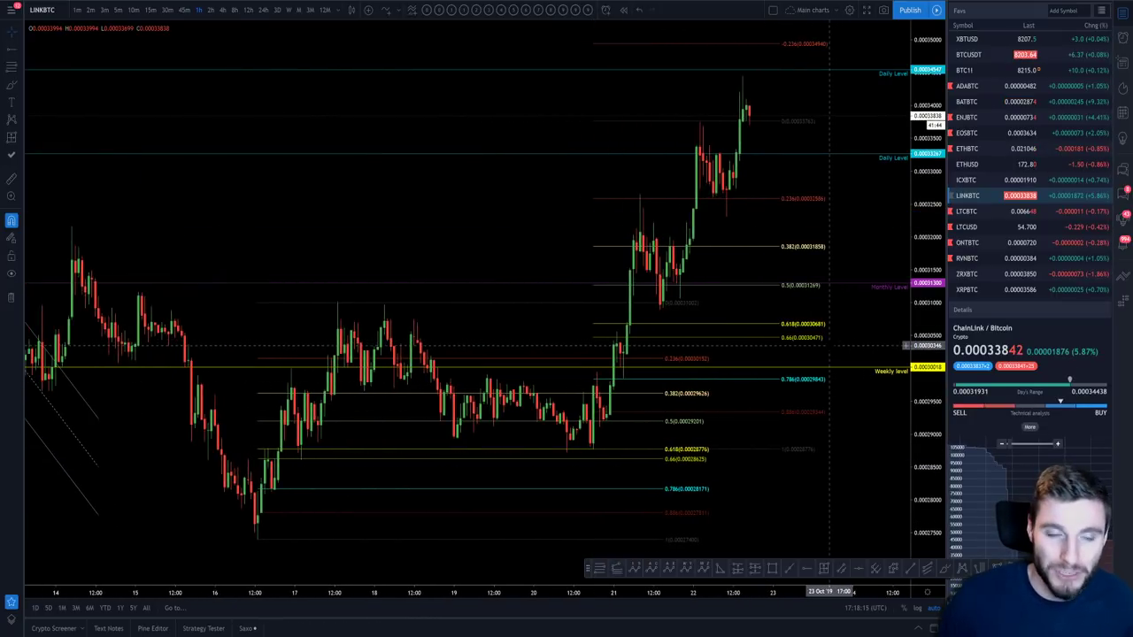
pyautogui.scroll(1, 752, 399)
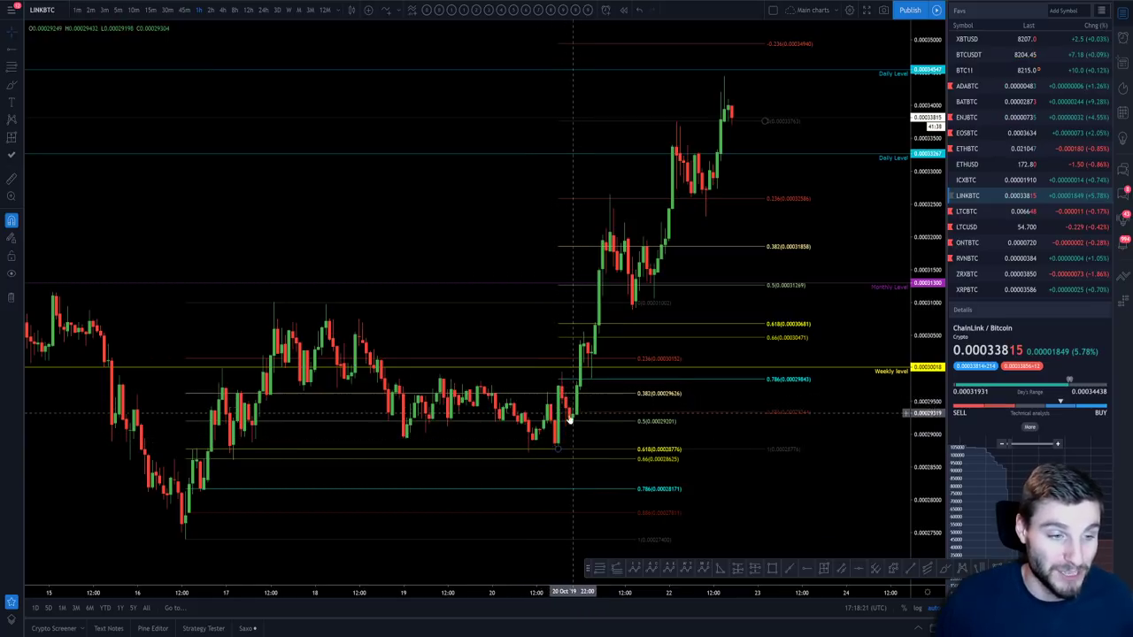
# Step: Measure LINKBTC's price and date range from the 20 October low to the 22 October high, and remove the measurement
pyautogui.click(824, 568)
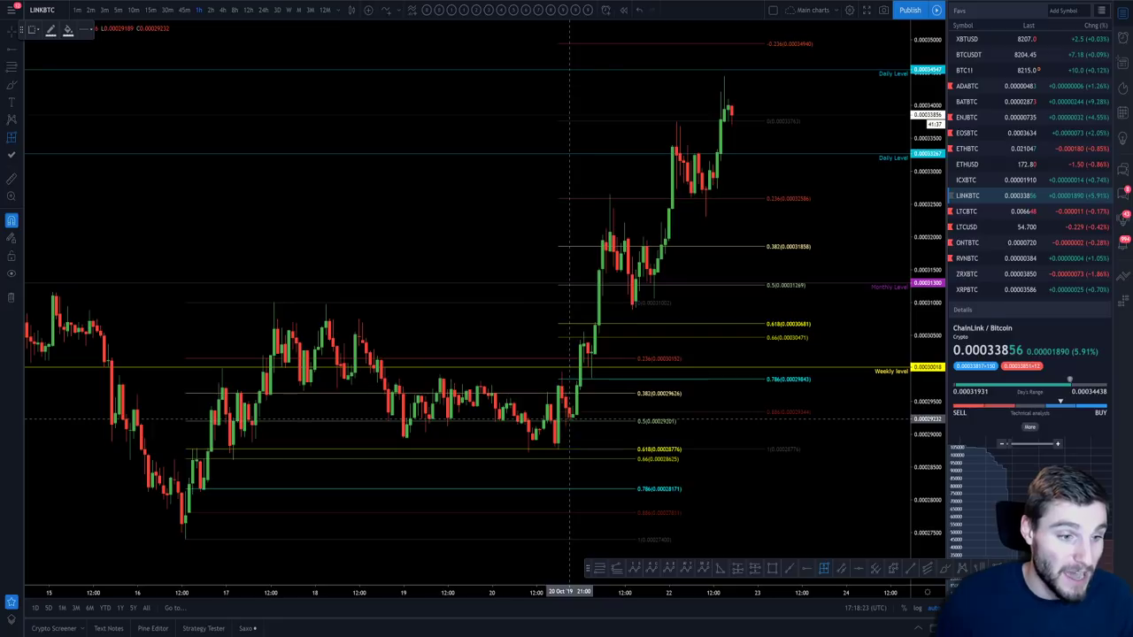
pyautogui.click(569, 419)
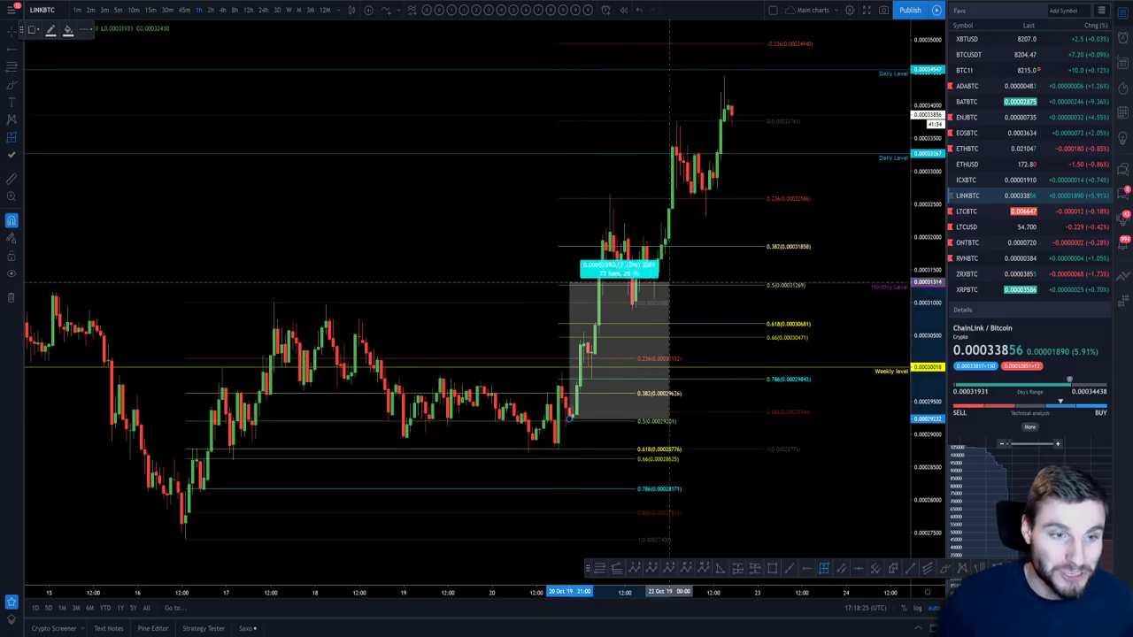
pyautogui.click(746, 87)
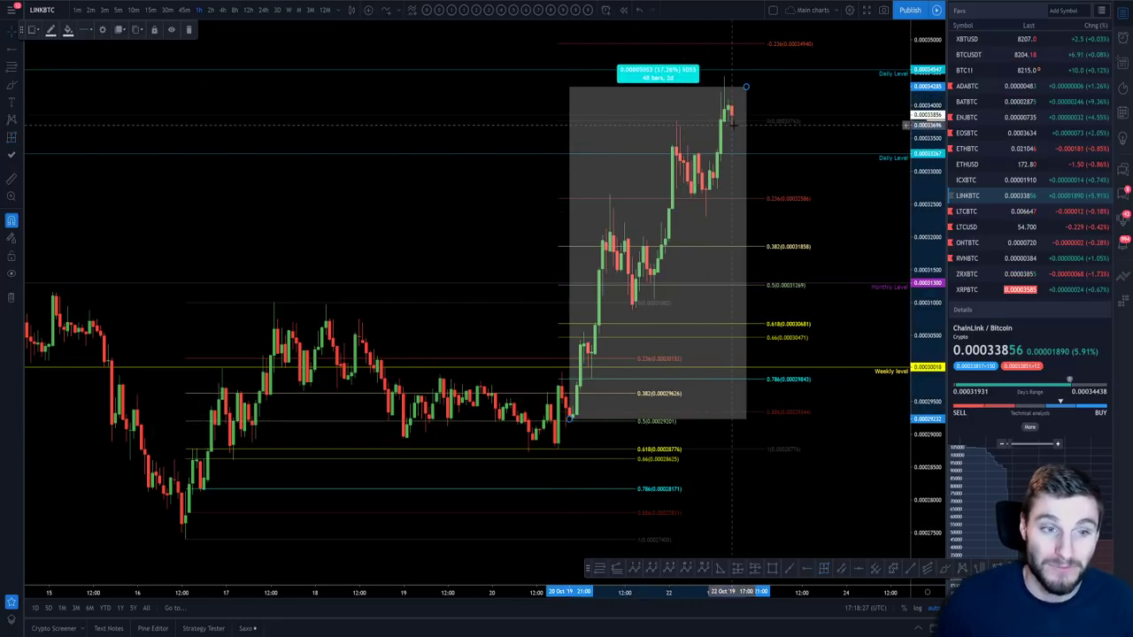
pyautogui.press('Delete')
# Step: Review LINKBTC's wider price history since late September and the latest candles below the Daily Level at 0.00034547
pyautogui.scroll(-5, 811, 390)
pyautogui.scroll(-5, 811, 390)
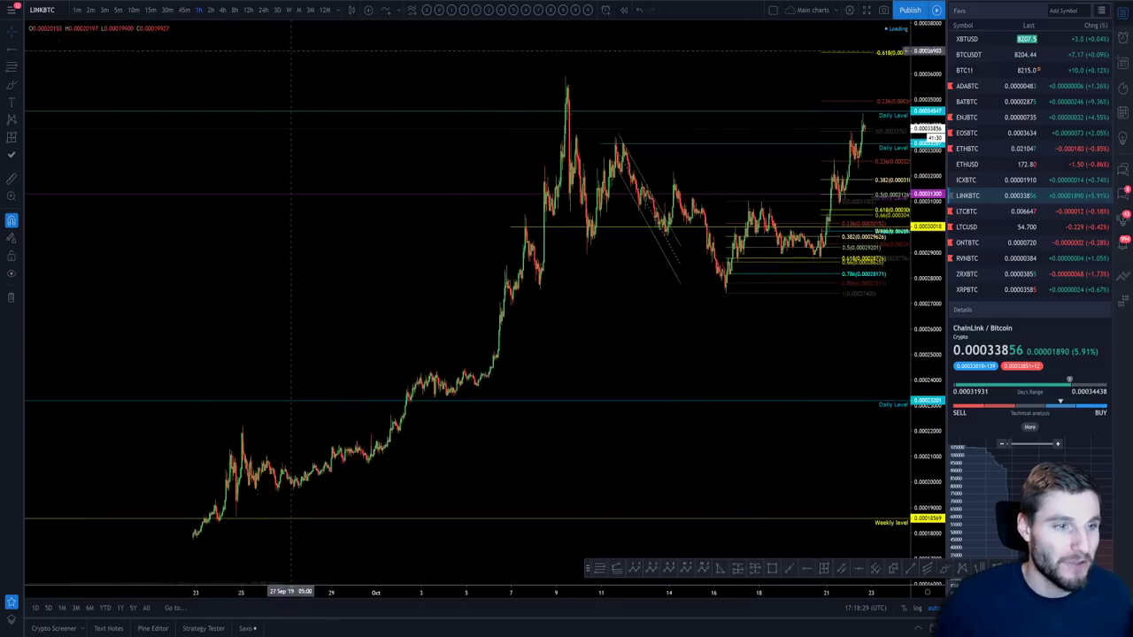
pyautogui.scroll(3, 191, 50)
pyautogui.scroll(5, 753, 203)
pyautogui.scroll(3, 753, 203)
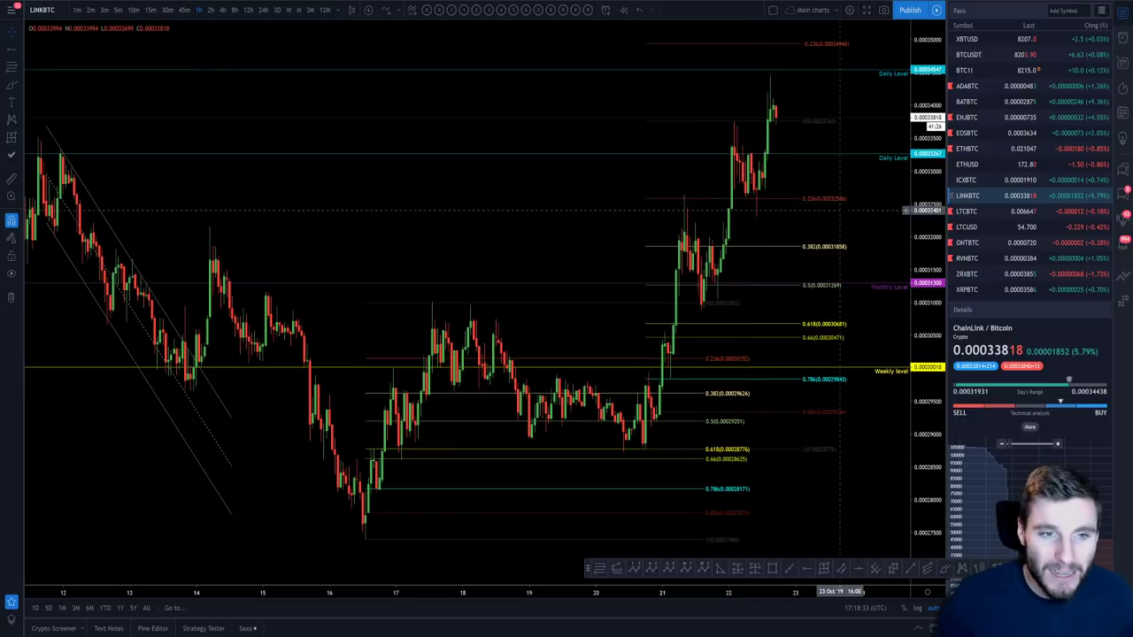
pyautogui.scroll(2, 837, 214)
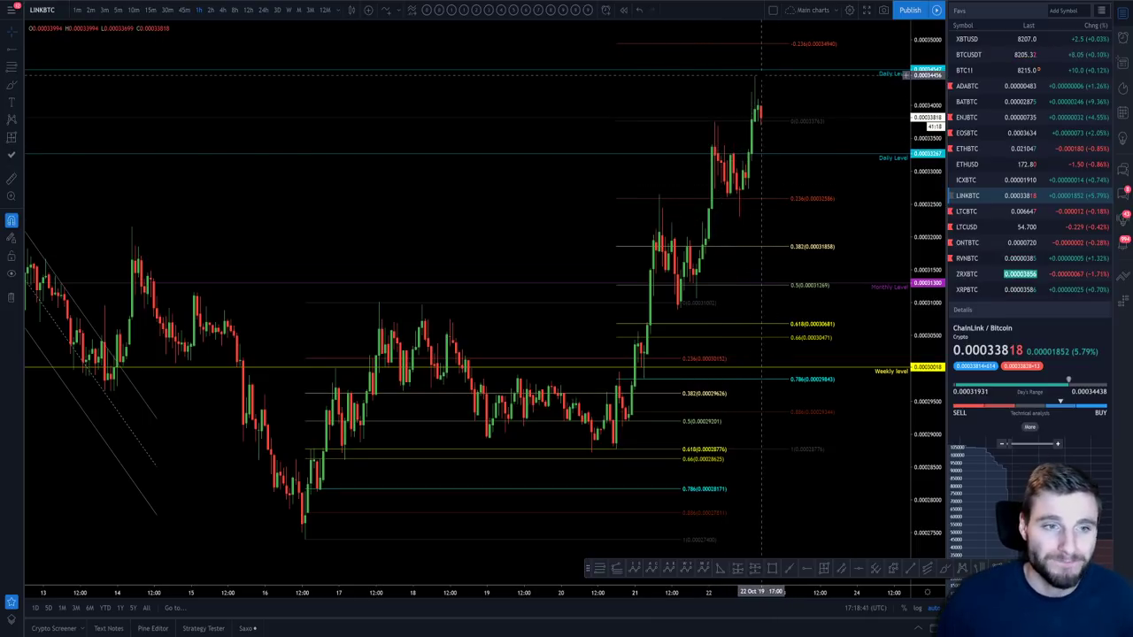
pyautogui.scroll(3, 708, 213)
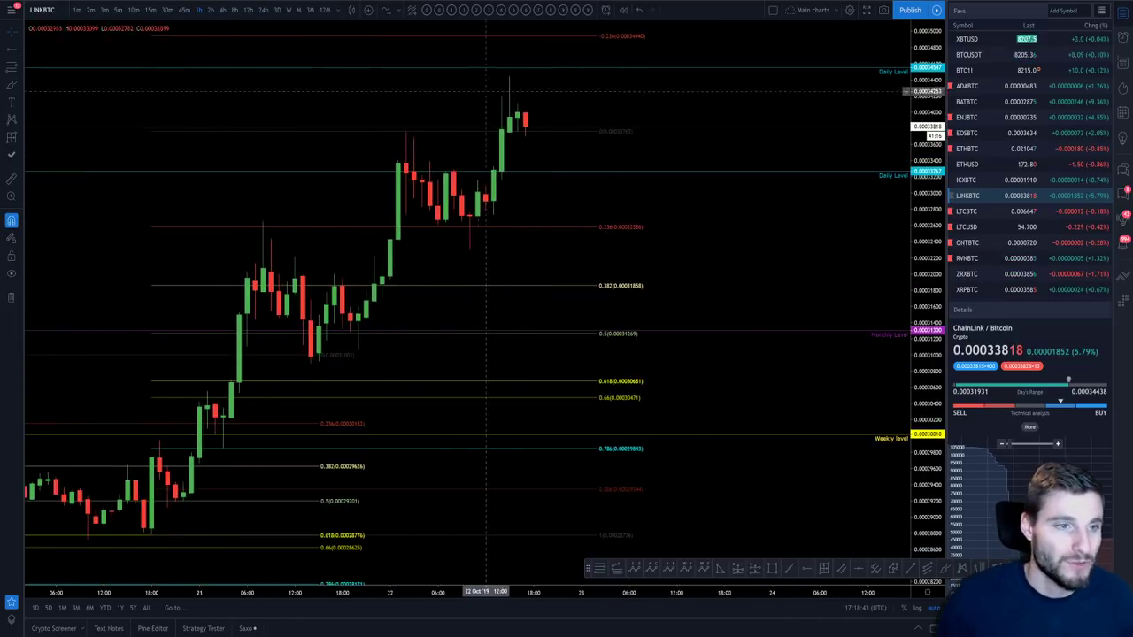
pyautogui.hscroll(-4, 770, 128)
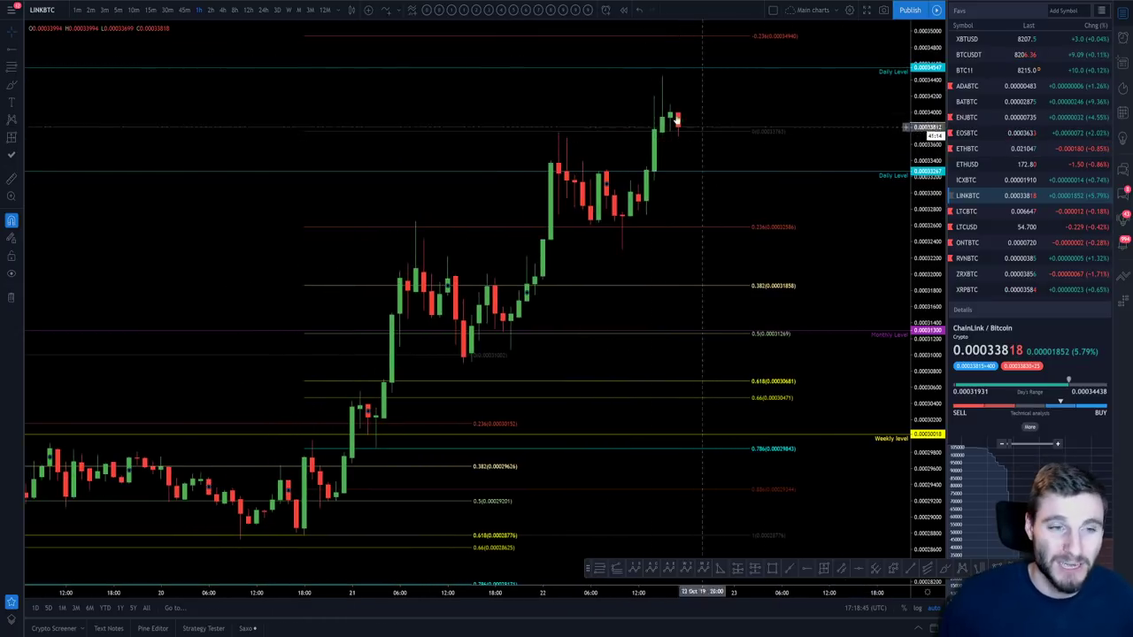
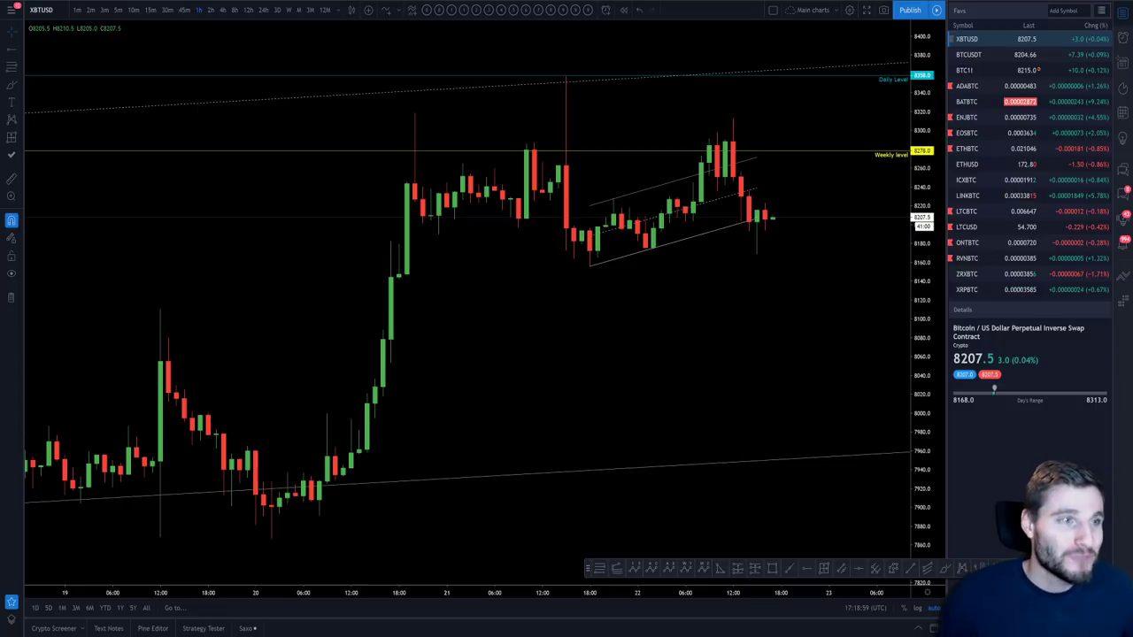
# Step: Enlarge the 22 October key stats sheet in Discord, read the planned trades, and return to the XBTUSD chart
pyautogui.hotkey('alt', 'Tab')
pyautogui.click(754, 378)
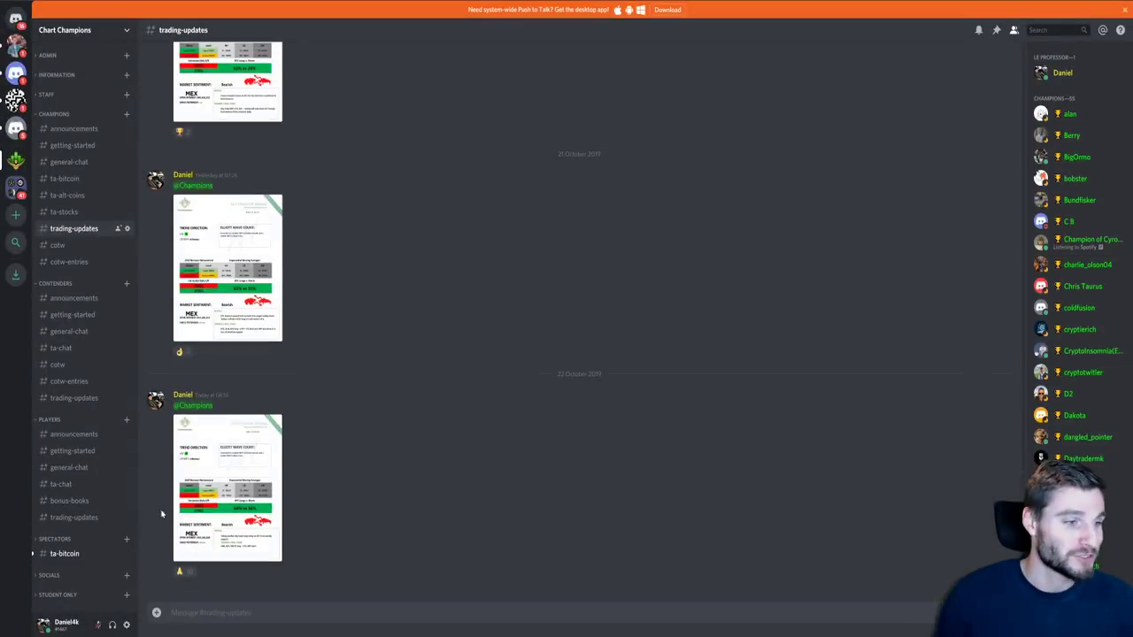
pyautogui.click(226, 512)
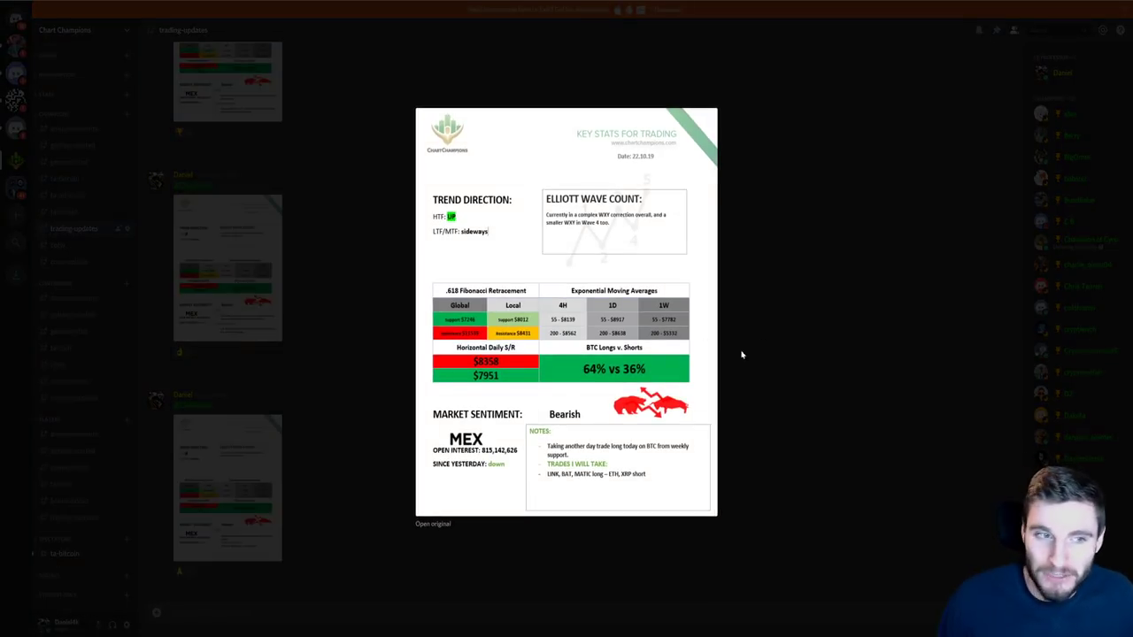
pyautogui.hotkey('alt', 'Tab')
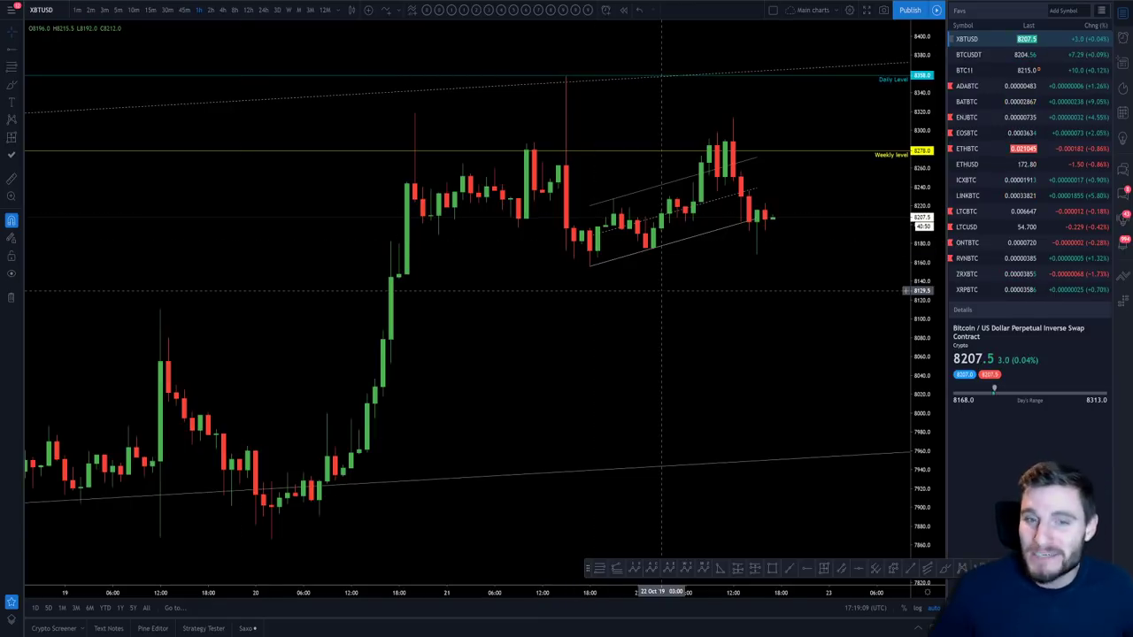
# Step: Open the XRPBTC 1-hour chart and examine the latest price action within the wider rising wedge
pyautogui.scroll(-1, 1007, 267)
pyautogui.click(1007, 263)
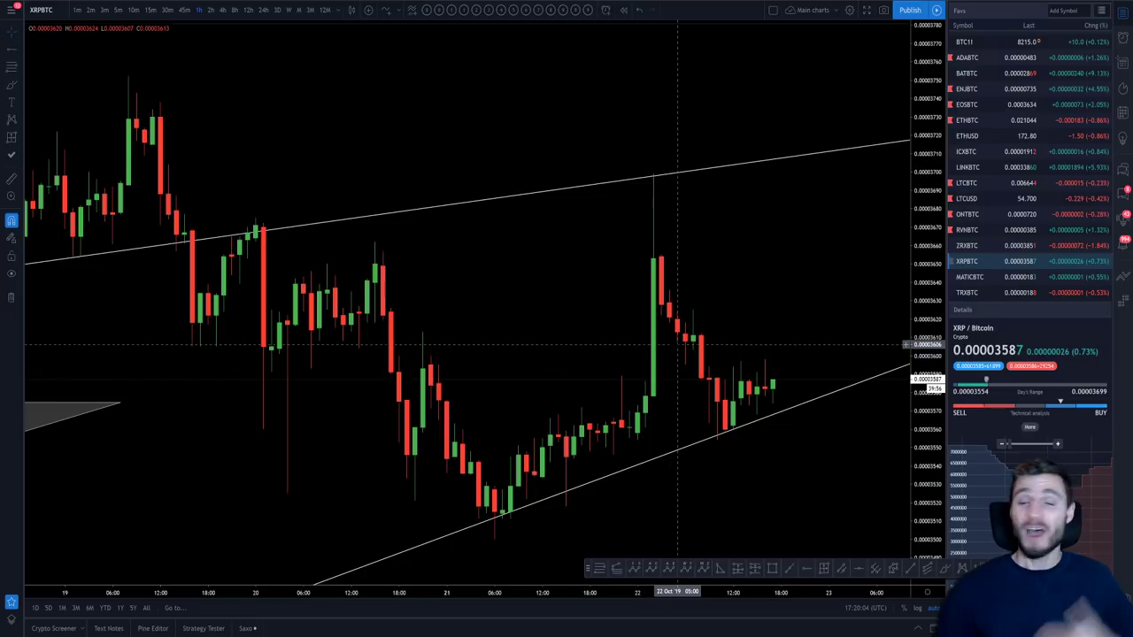
pyautogui.scroll(-5, 779, 301)
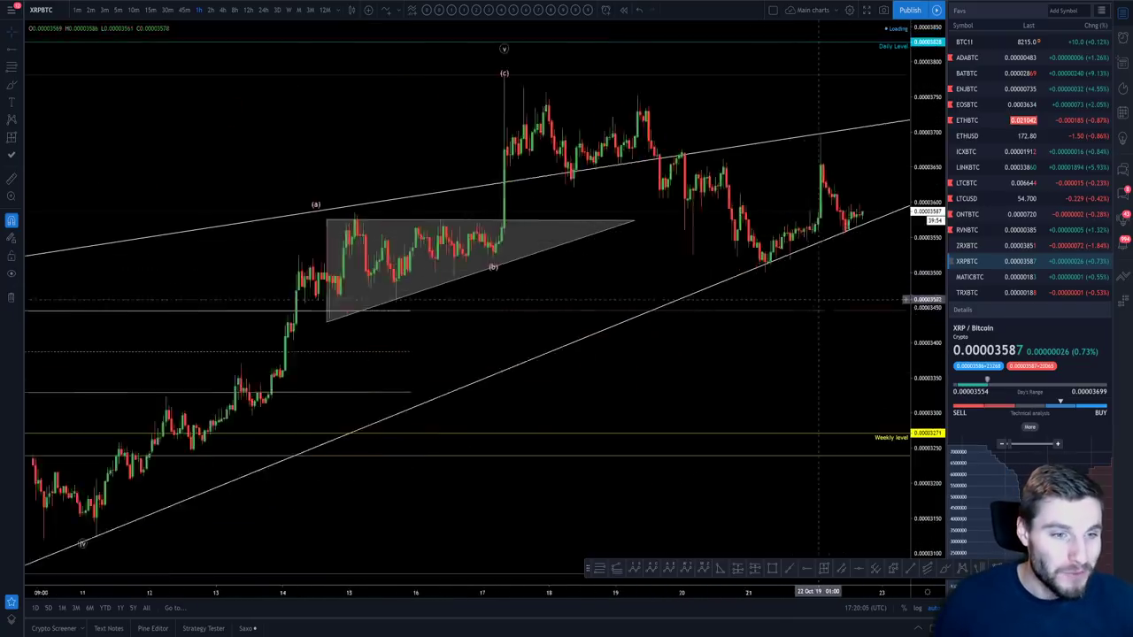
pyautogui.scroll(1, 1012, 48)
# Step: Open the XBTUSD chart and examine the small rising channel on the 15-minute and 4-hour time frames
pyautogui.click(1012, 40)
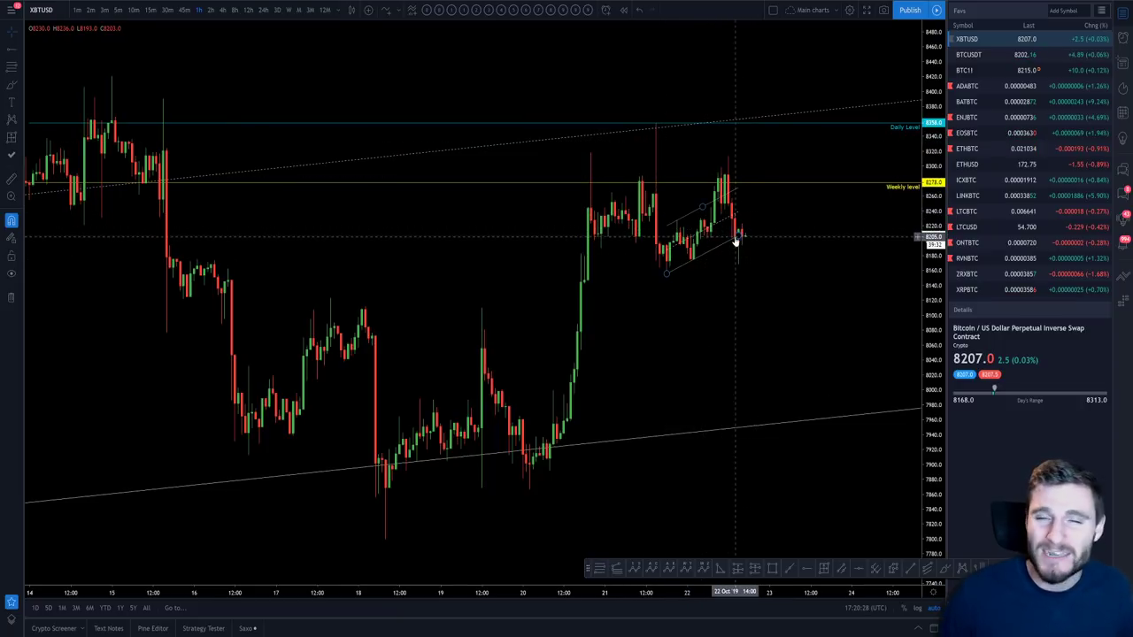
pyautogui.click(149, 10)
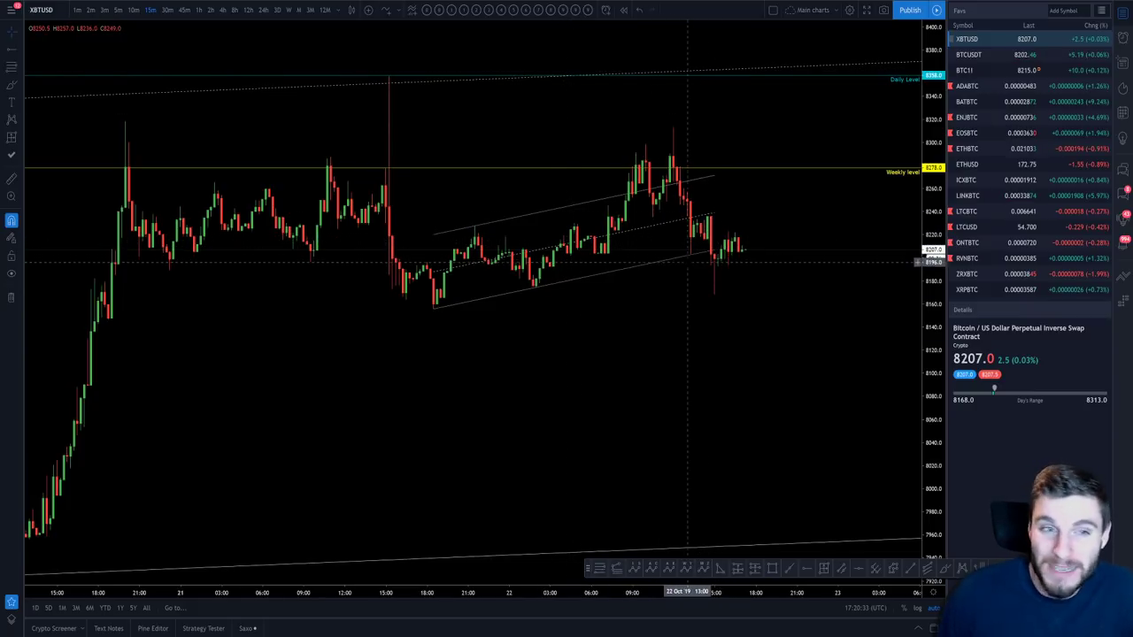
pyautogui.scroll(-5, 723, 289)
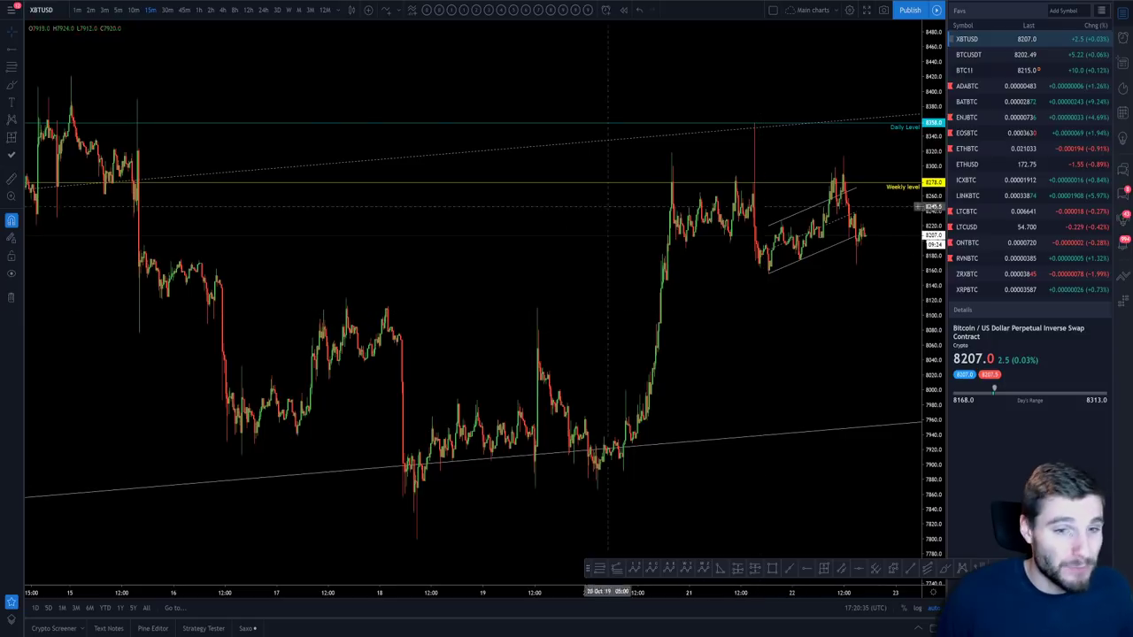
pyautogui.click(217, 10)
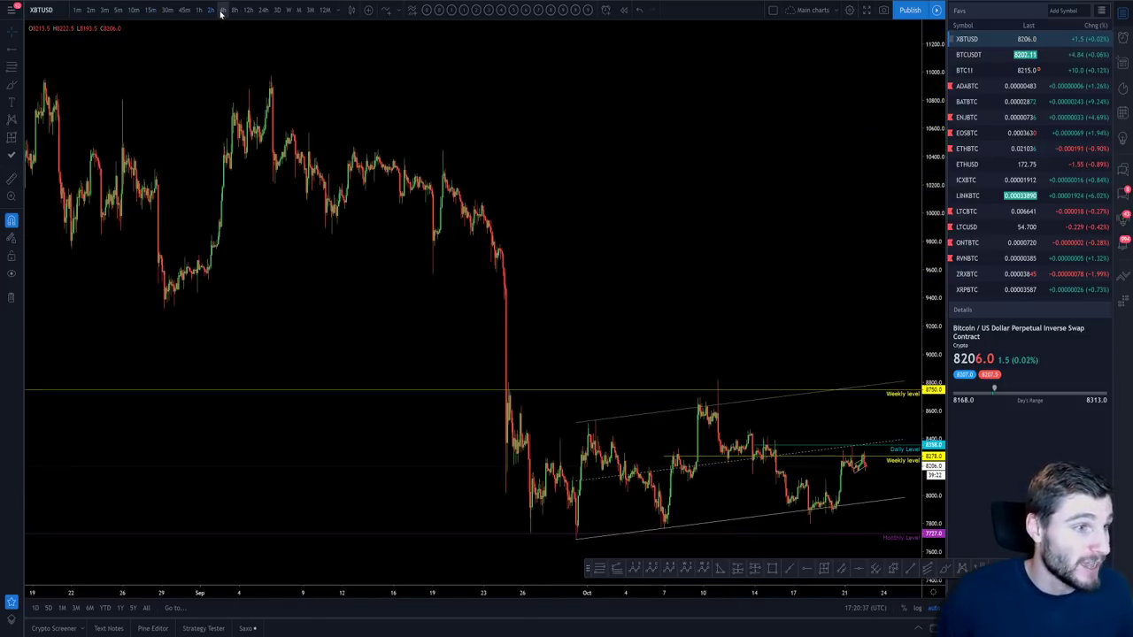
pyautogui.scroll(4, 664, 354)
pyautogui.moveTo(828, 352)
pyautogui.mouseDown()
pyautogui.moveTo(899, 309)
pyautogui.moveTo(816, 326)
pyautogui.mouseUp()
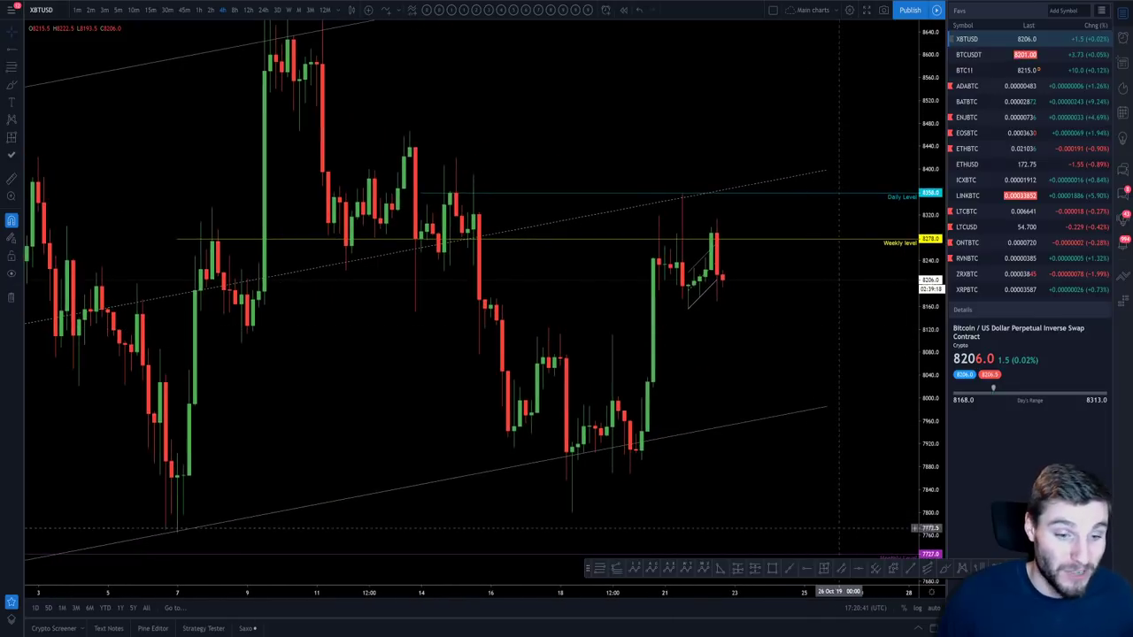
# Step: Move XBTUSD's Weekly Level line at 8278 down to about 8219, and delete that line
pyautogui.click(857, 573)
pyautogui.moveTo(556, 238); pyautogui.dragTo(558, 275)
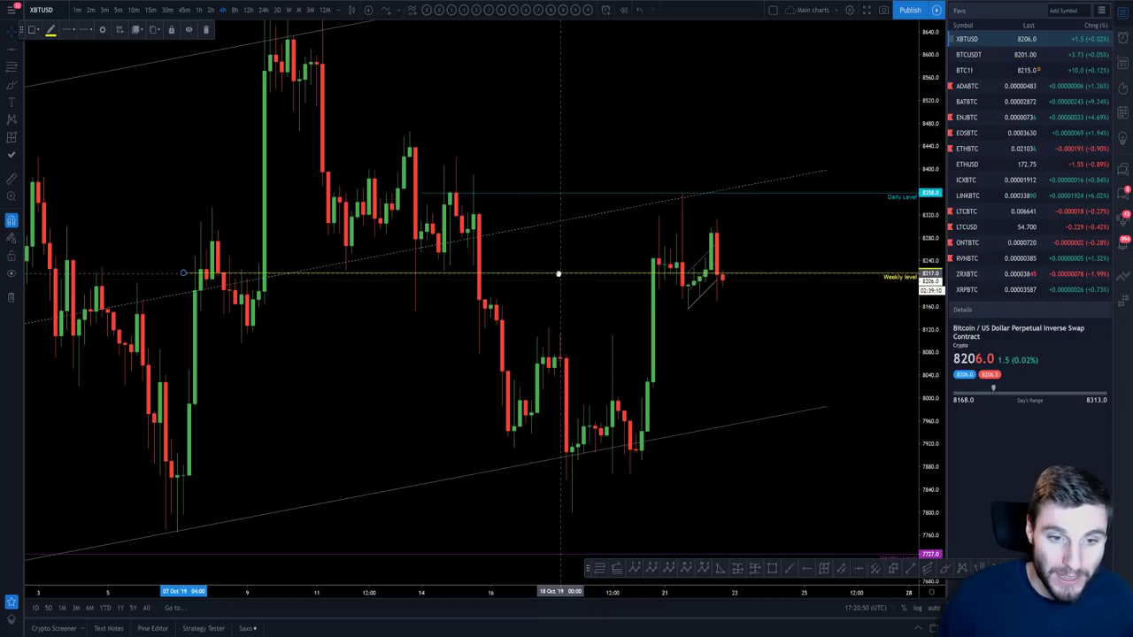
pyautogui.click(589, 279)
pyautogui.scroll(2, 588, 279)
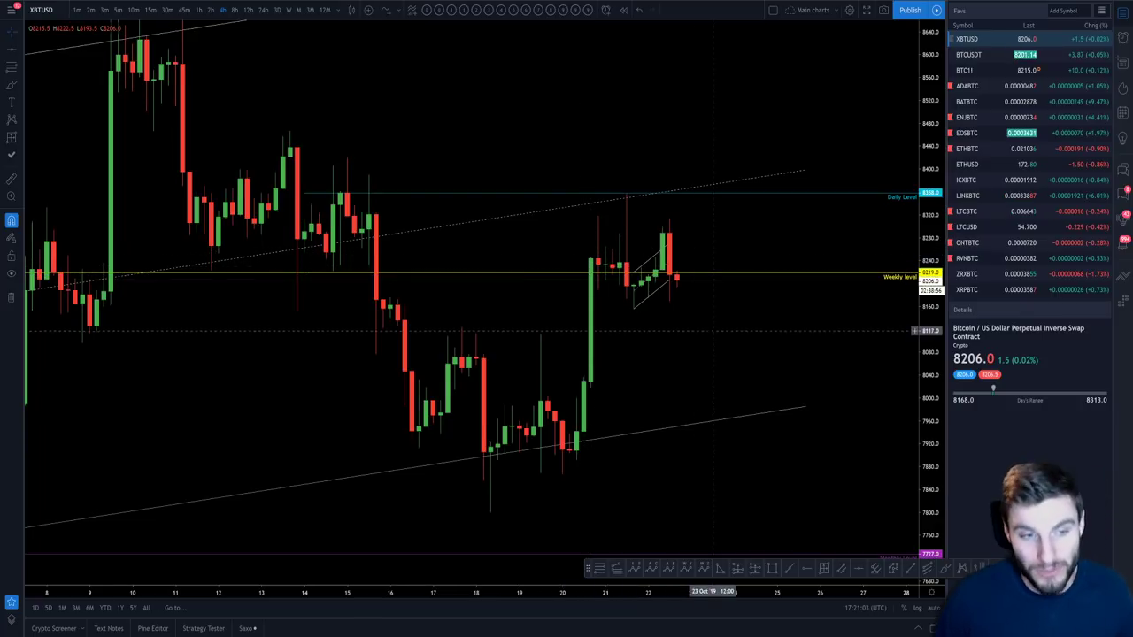
pyautogui.hscroll(-3, 713, 330)
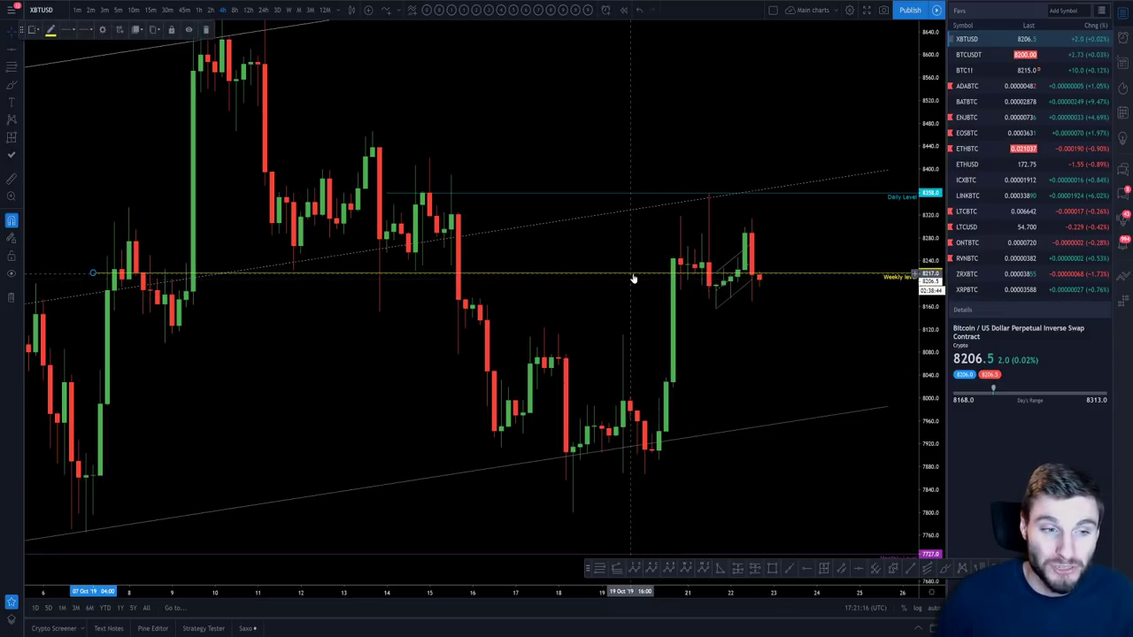
pyautogui.press('Delete')
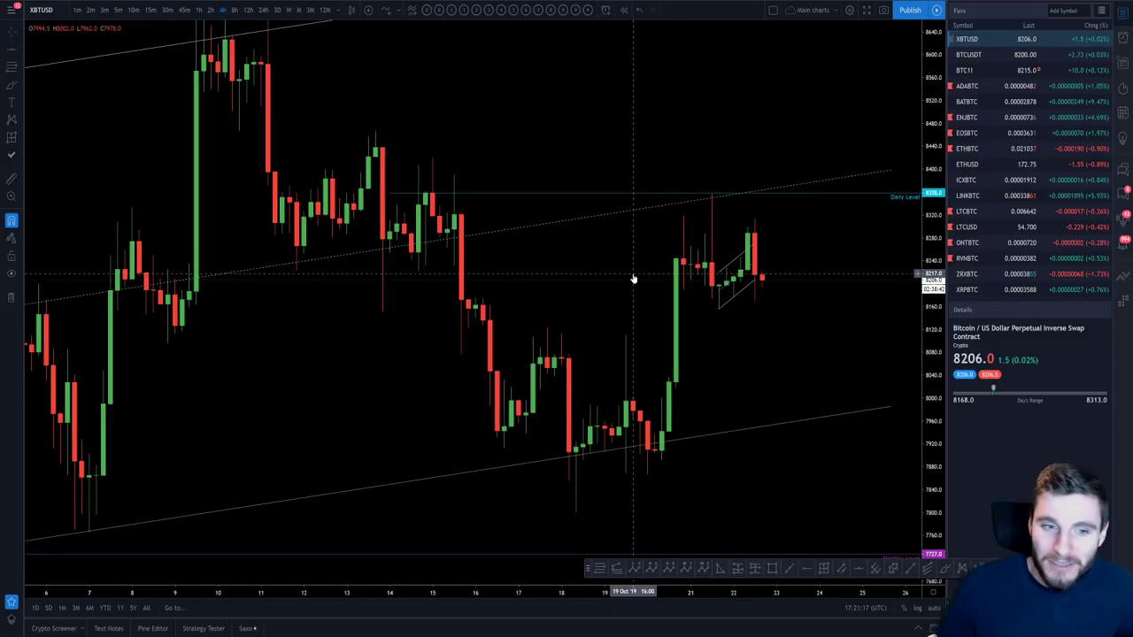
# Step: Examine the large rising channel on the XBTUSD 4-hour chart and the latest price action below its midline
pyautogui.scroll(-5, 634, 278)
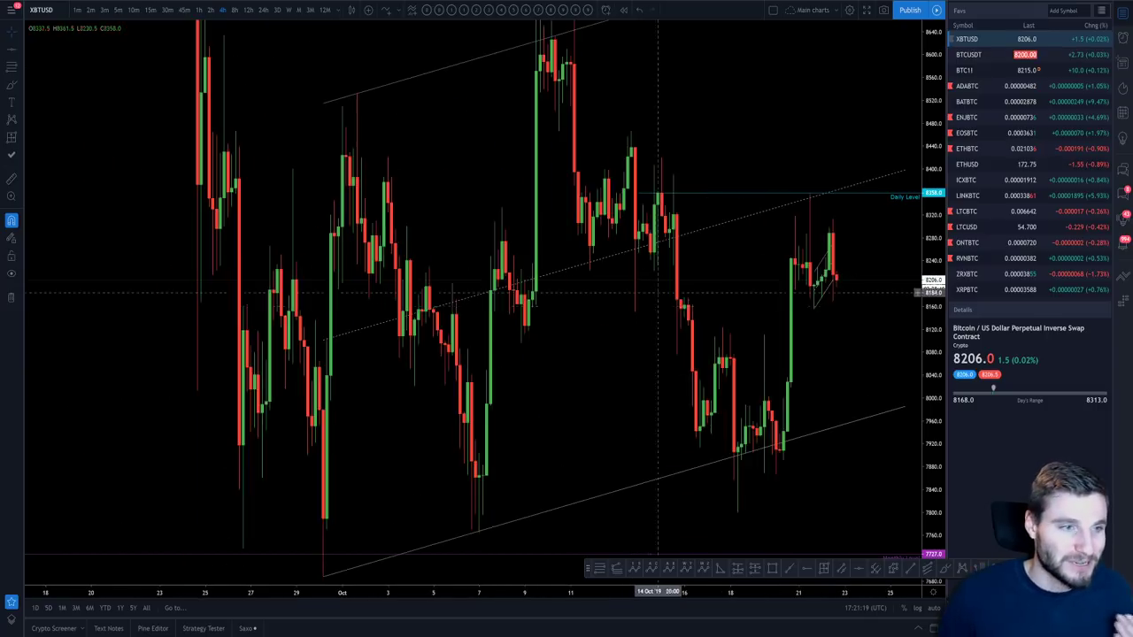
pyautogui.scroll(4, 726, 438)
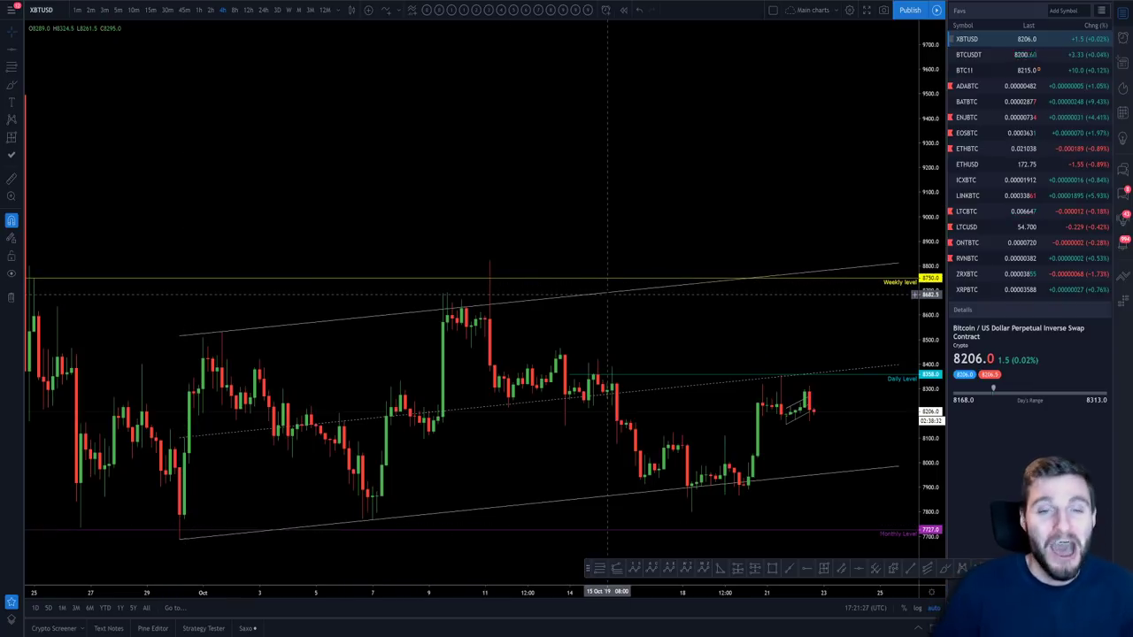
pyautogui.scroll(2, 620, 333)
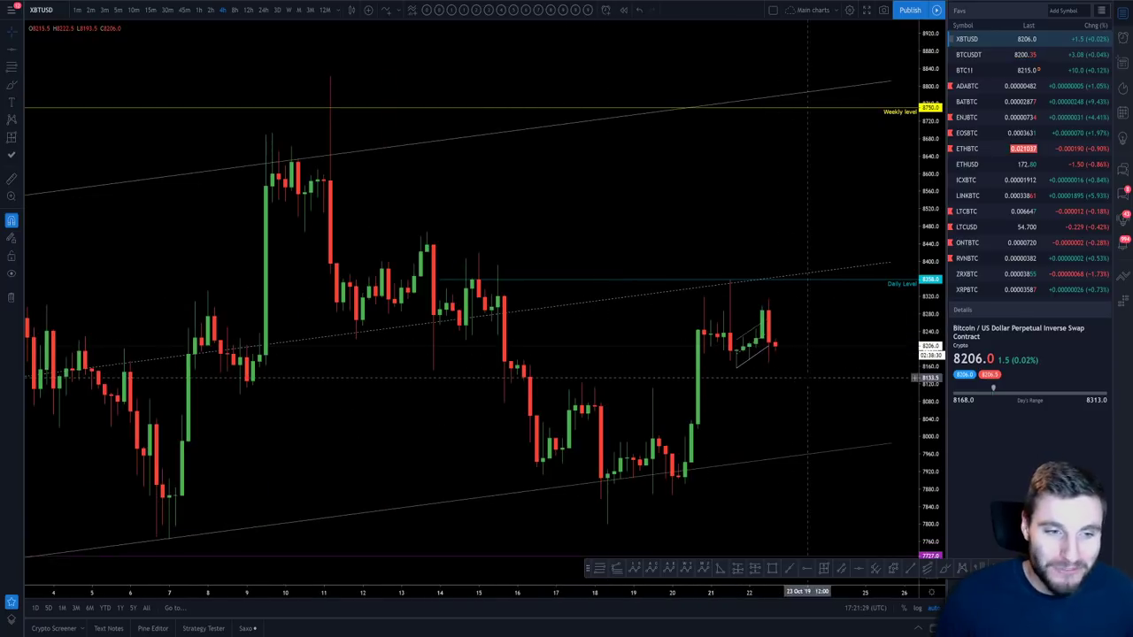
pyautogui.hscroll(3, 783, 372)
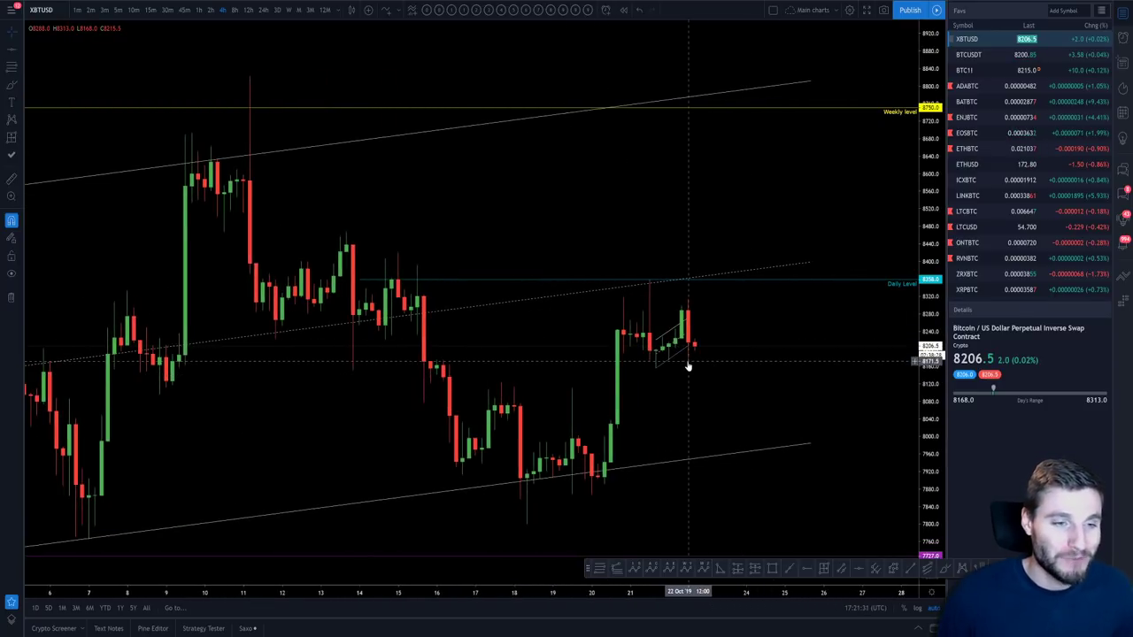